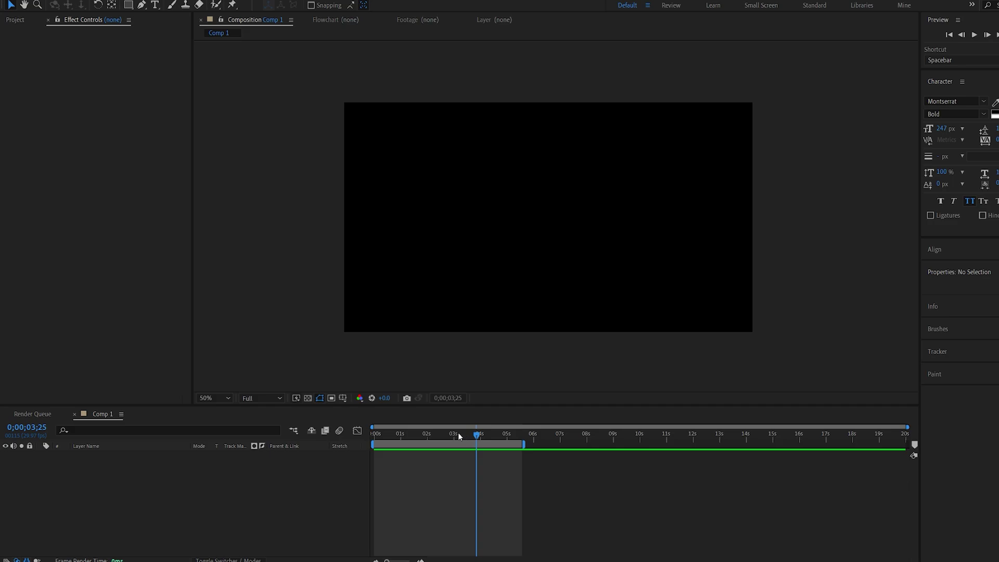
# - Return the playhead to 0;00;00 and bring up the timeline's new-layer menu
pyautogui.moveTo(456, 433); pyautogui.dragTo(327, 451)
pyautogui.rightClick(290, 486)
# - Create a new text layer reading MORPH
pyautogui.moveTo(338, 373)
pyautogui.click(465, 383)
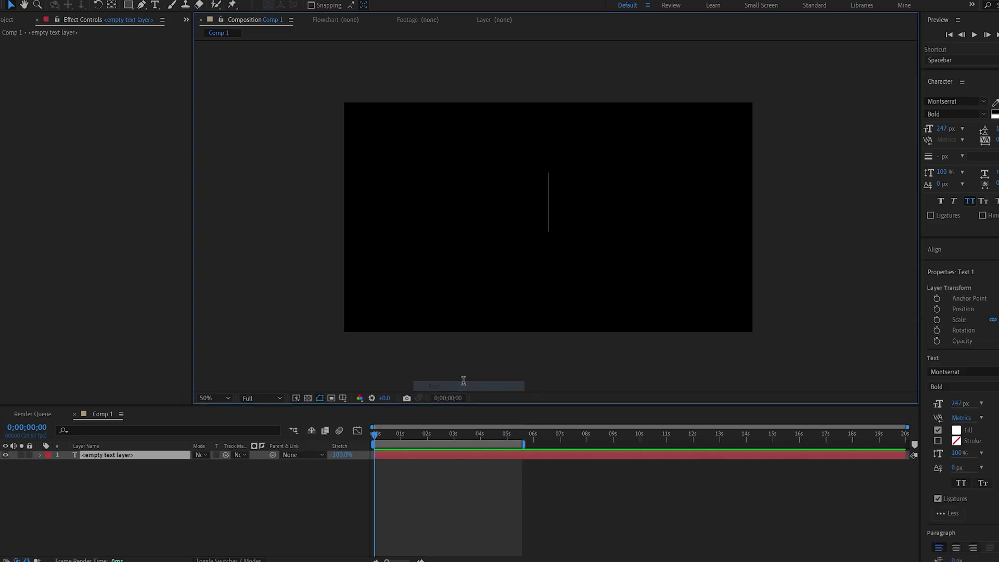
pyautogui.write('MORPH')
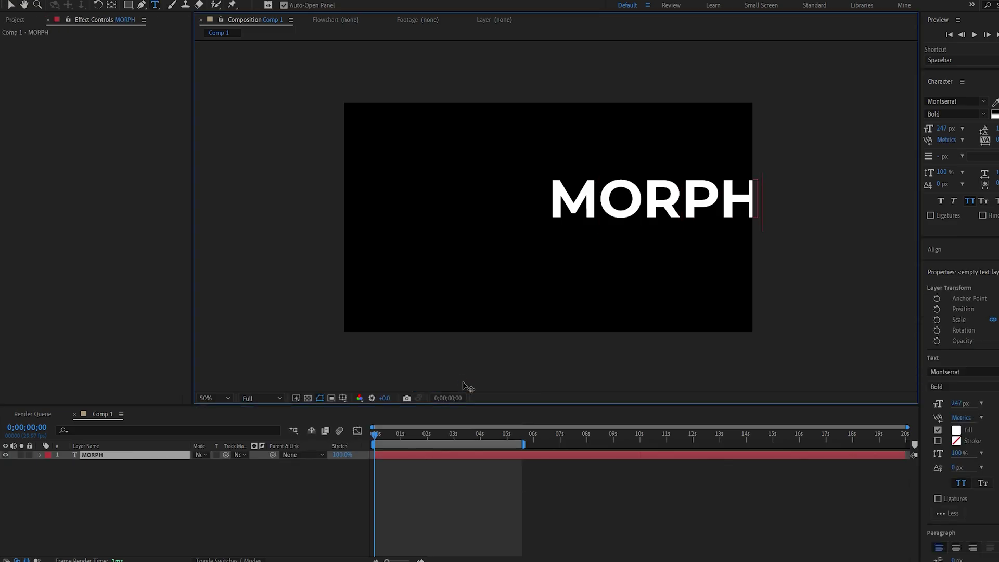
pyautogui.click(146, 454)
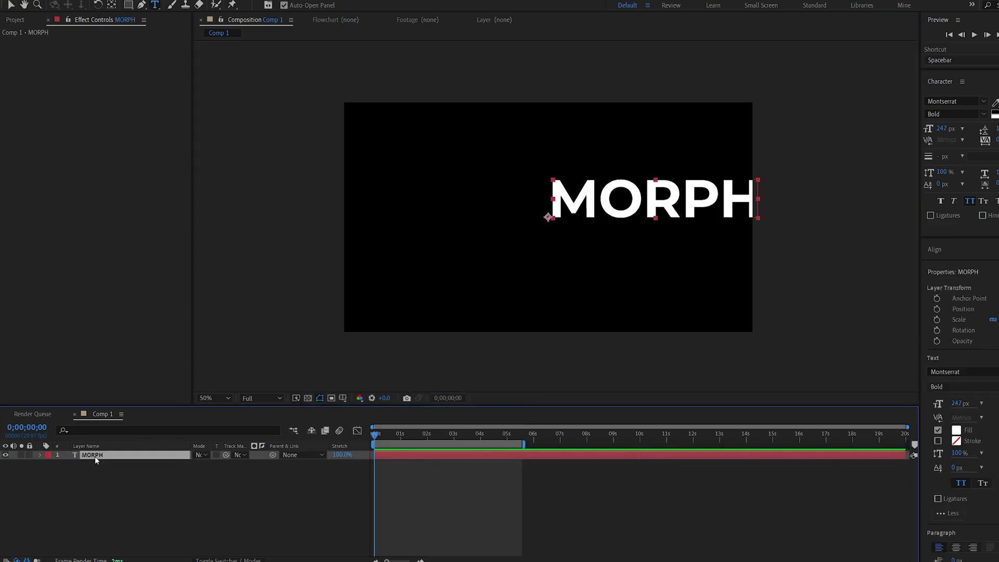
# - Centre the MORPH anchor point and the layer itself in the composition
pyautogui.hotkey('ctrl', 'alt', 'Home')
pyautogui.hotkey('ctrl', 'Home')
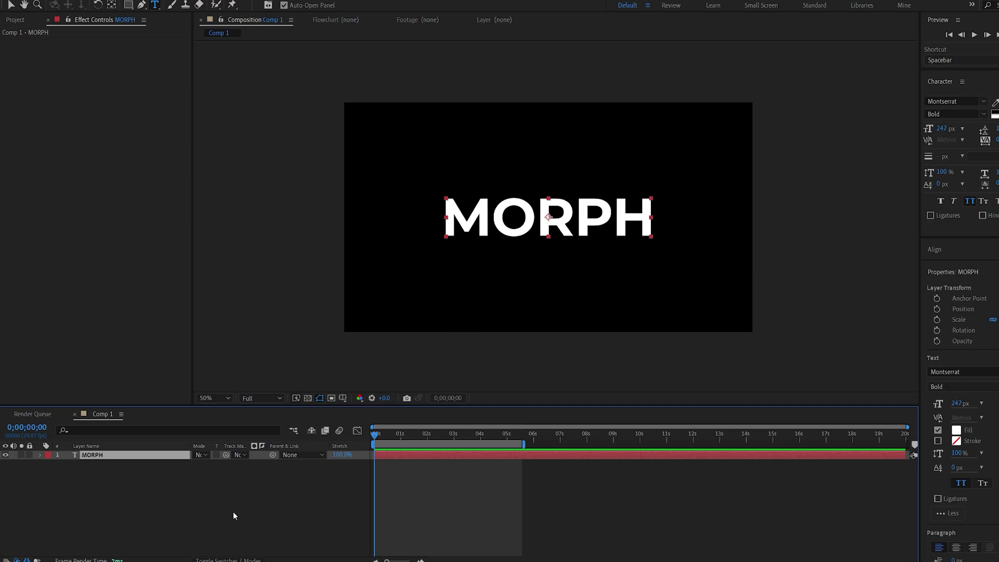
pyautogui.click(227, 491)
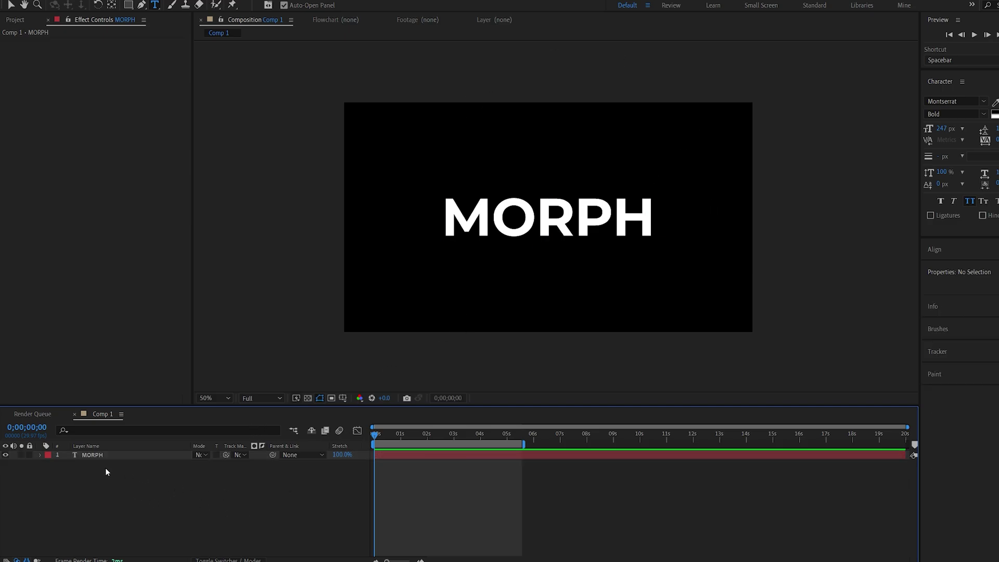
pyautogui.click(108, 455)
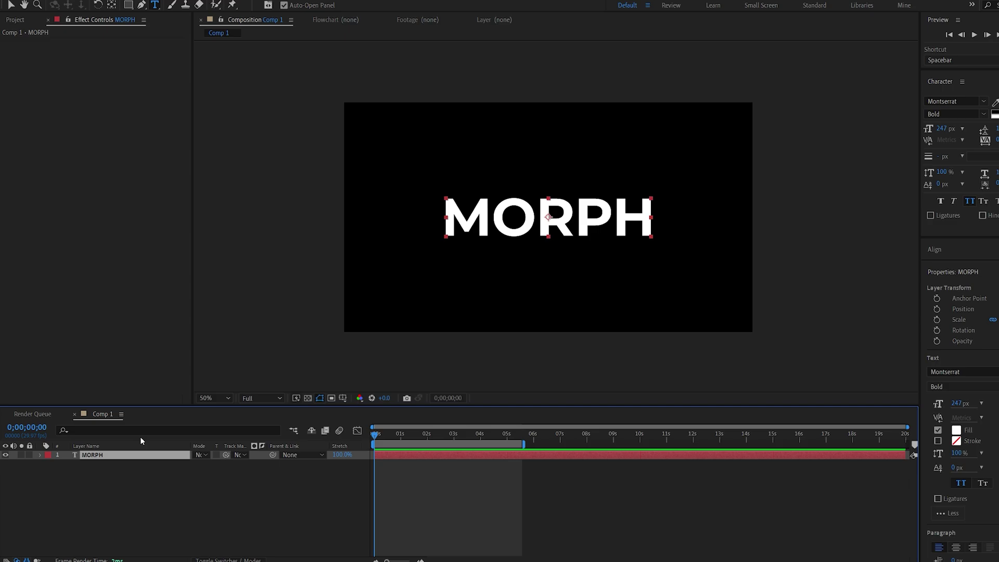
# - Apply Simple Choker to MORPH and keyframe Choke Matte at 80 at the start
pyautogui.hotkey('ctrl', 'space')
pyautogui.write('simple')
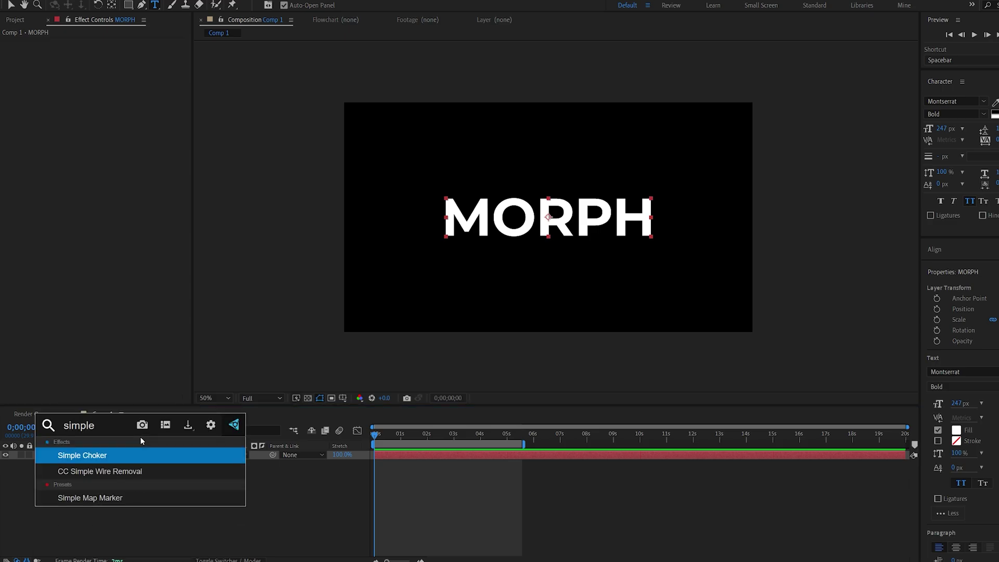
pyautogui.press('Return')
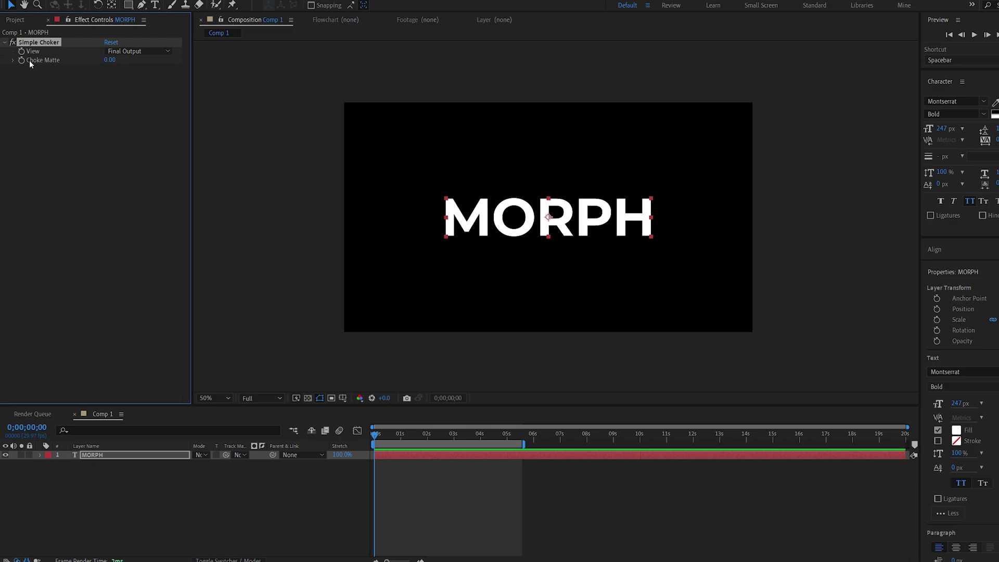
pyautogui.moveTo(103, 60); pyautogui.dragTo(262, 74)
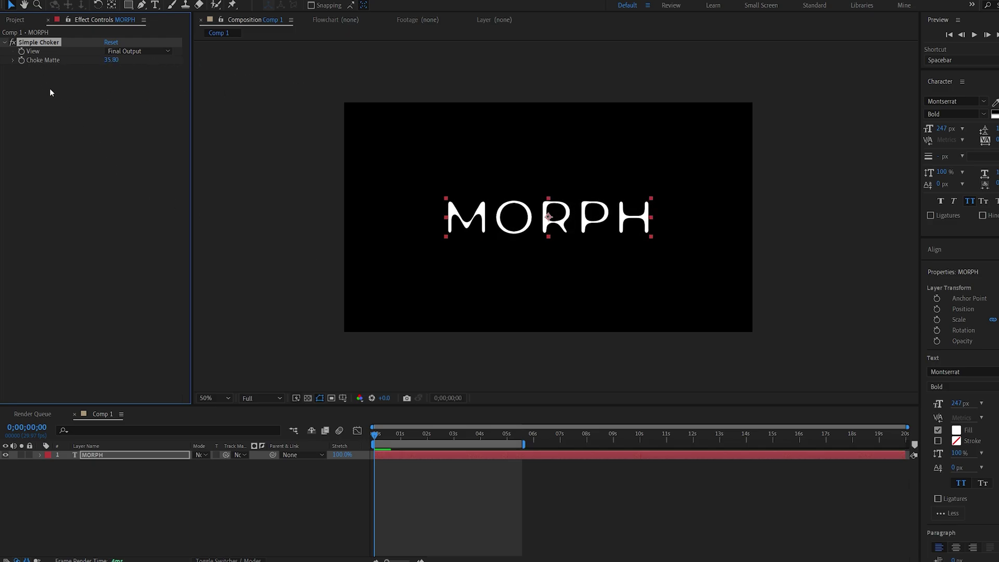
pyautogui.click(111, 60)
pyautogui.write('80')
pyautogui.press('Return')
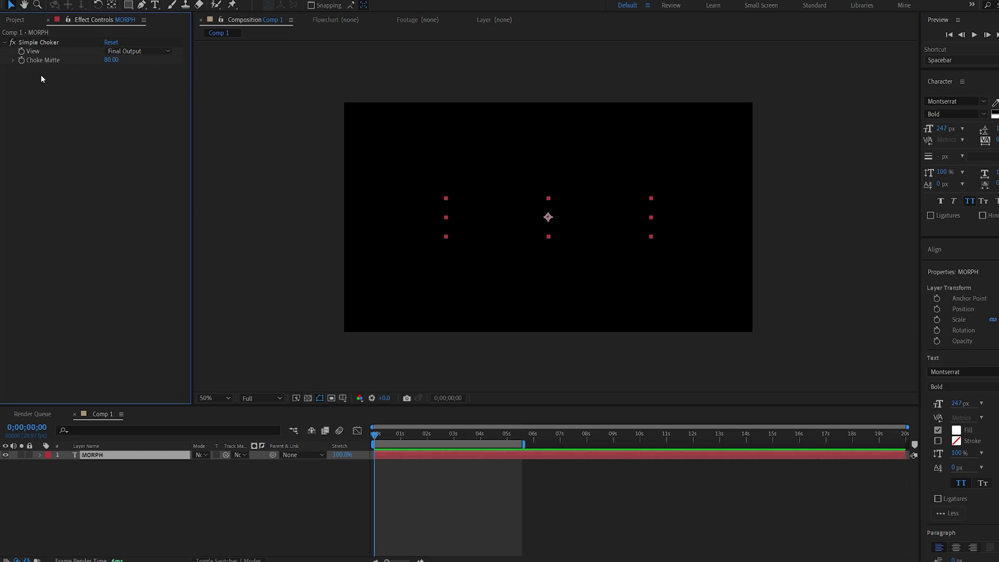
pyautogui.click(21, 60)
# - Keyframe Choke Matte at 0 at about three seconds
pyautogui.moveTo(447, 435); pyautogui.dragTo(454, 440)
pyautogui.click(111, 60)
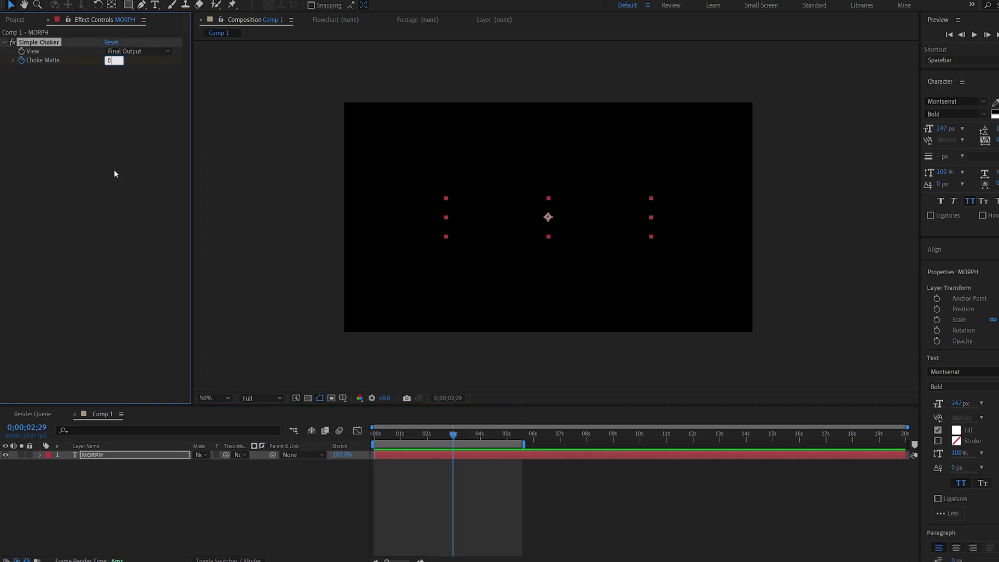
pyautogui.write('0')
pyautogui.press('Return')
# - Preview the choke reveal from the start at full size, then inspect frame 2;27
pyautogui.press('Home')
pyautogui.press('.')
pyautogui.press('space')
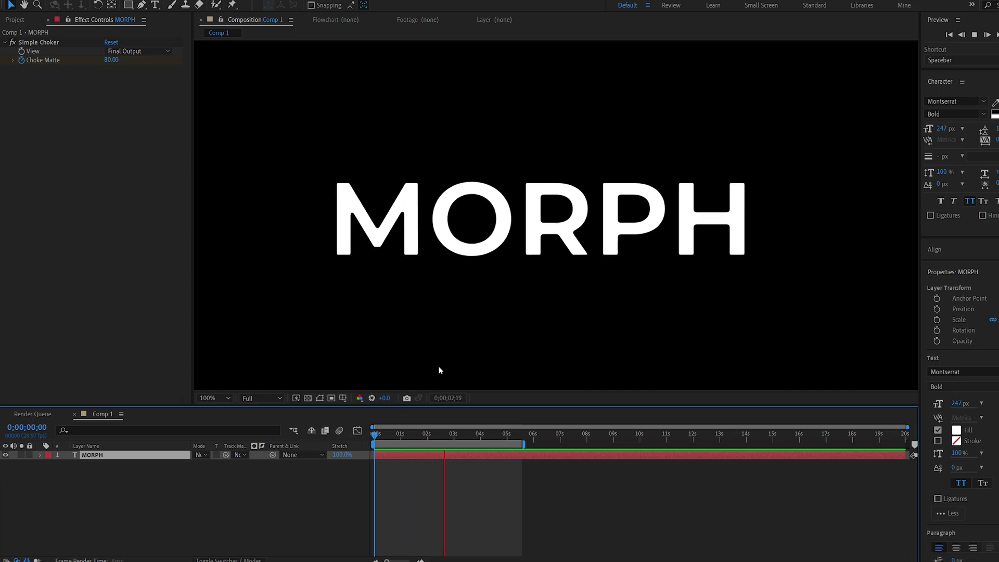
pyautogui.click(467, 438)
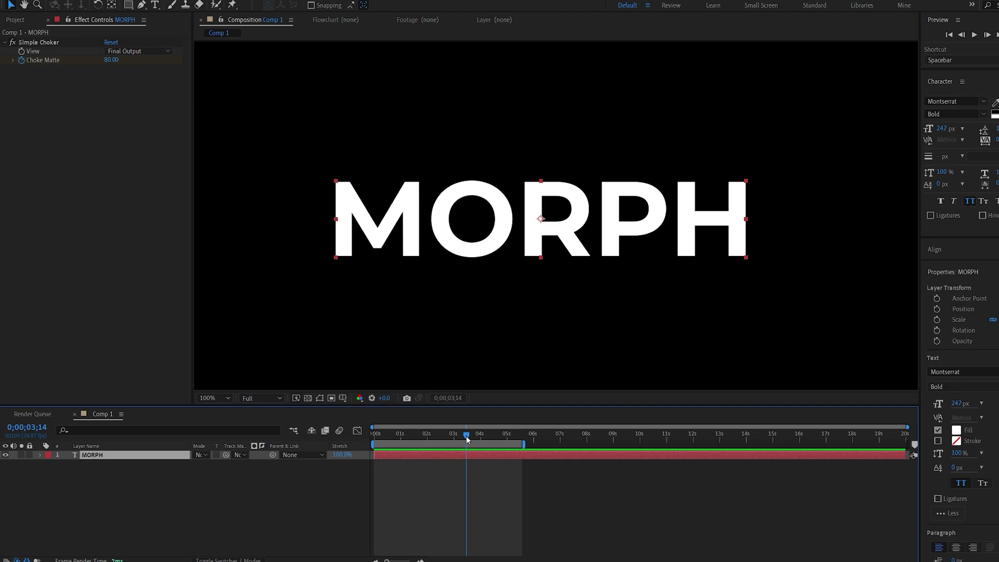
pyautogui.moveTo(467, 438); pyautogui.dragTo(452, 438)
# - Apply Roughen Edges to MORPH with a Border of 400
pyautogui.click(50, 46)
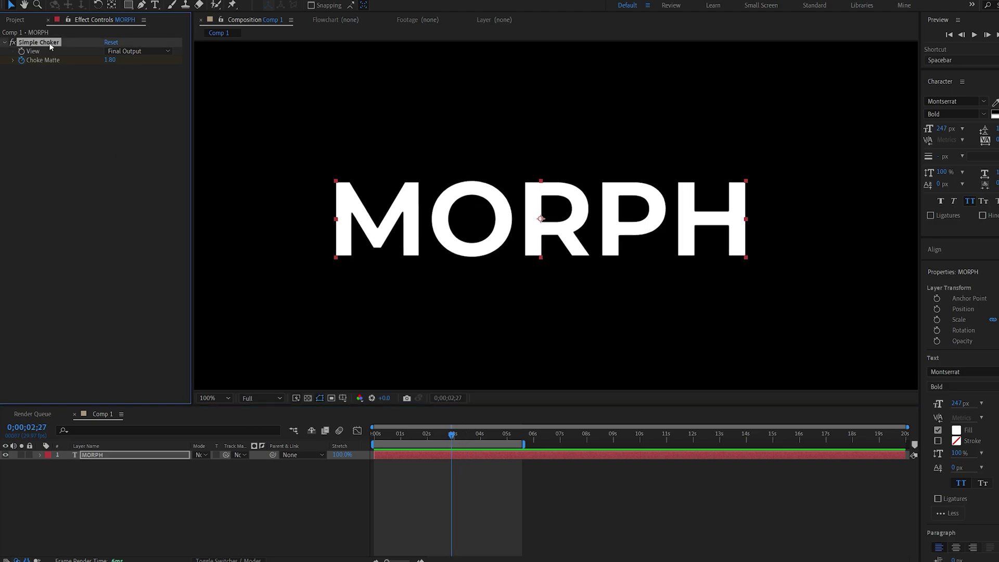
pyautogui.hotkey('ctrl', 'space')
pyautogui.write('r')
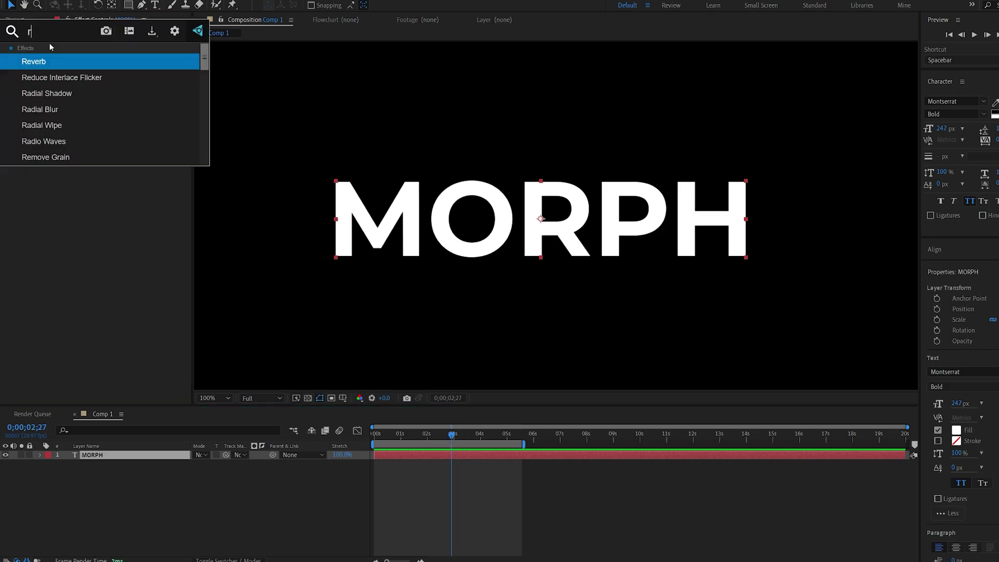
pyautogui.write('ough')
pyautogui.click(58, 58)
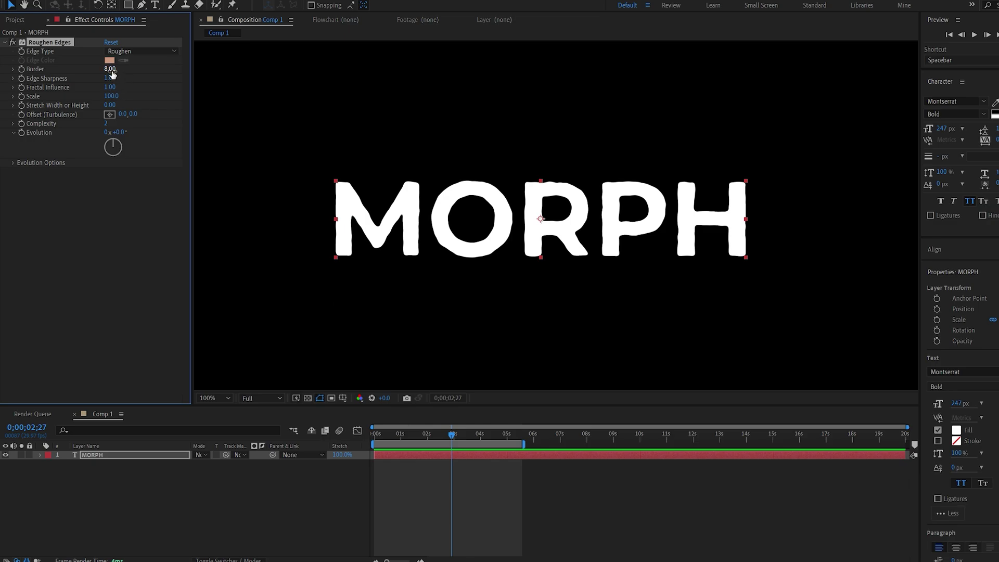
pyautogui.write('400')
pyautogui.press('Return')
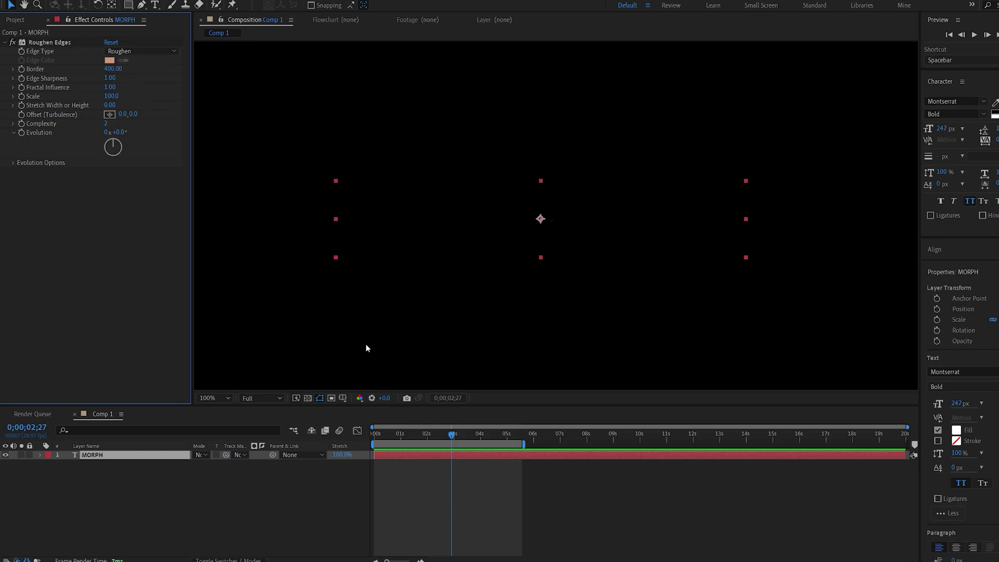
# - Keyframe Border at 400 at 0s and at 0 at five seconds
pyautogui.moveTo(451, 435); pyautogui.dragTo(370, 442)
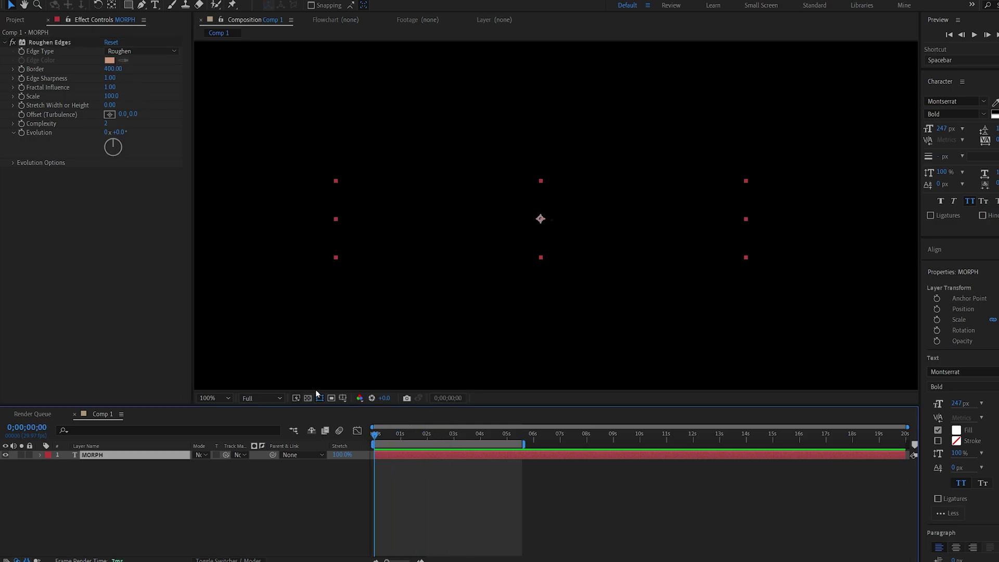
pyautogui.click(21, 70)
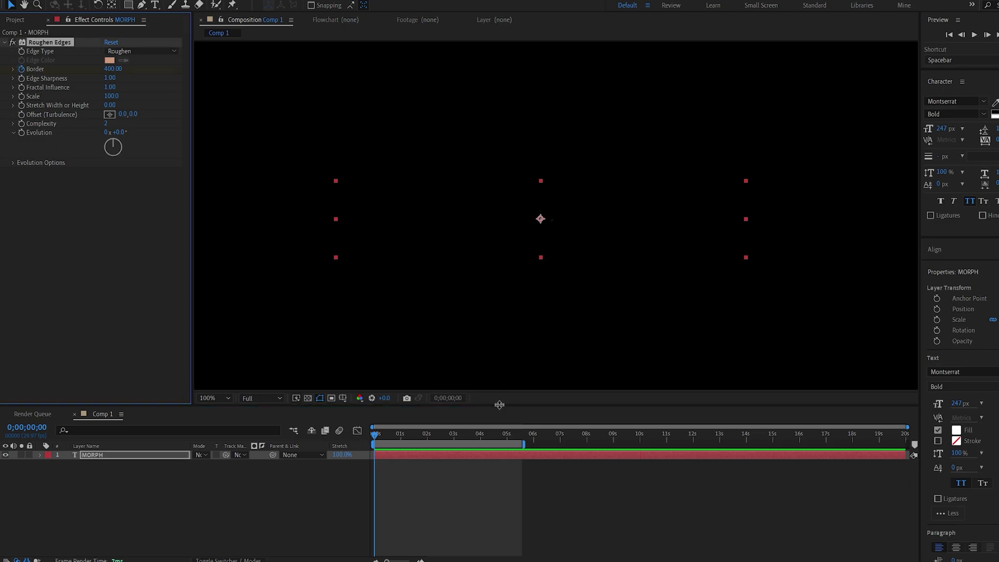
pyautogui.click(506, 439)
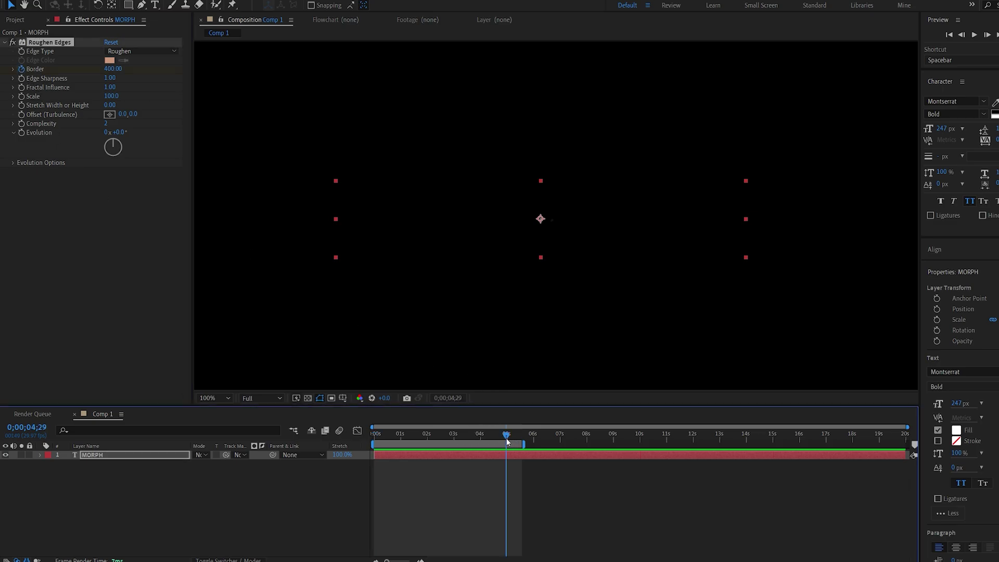
pyautogui.press('pagedown')
pyautogui.click(113, 69)
pyautogui.write('0')
pyautogui.press('Return')
# - Preview the roughen animation and scrub to about 3;18 mid-transition
pyautogui.click(376, 437)
pyautogui.press('space')
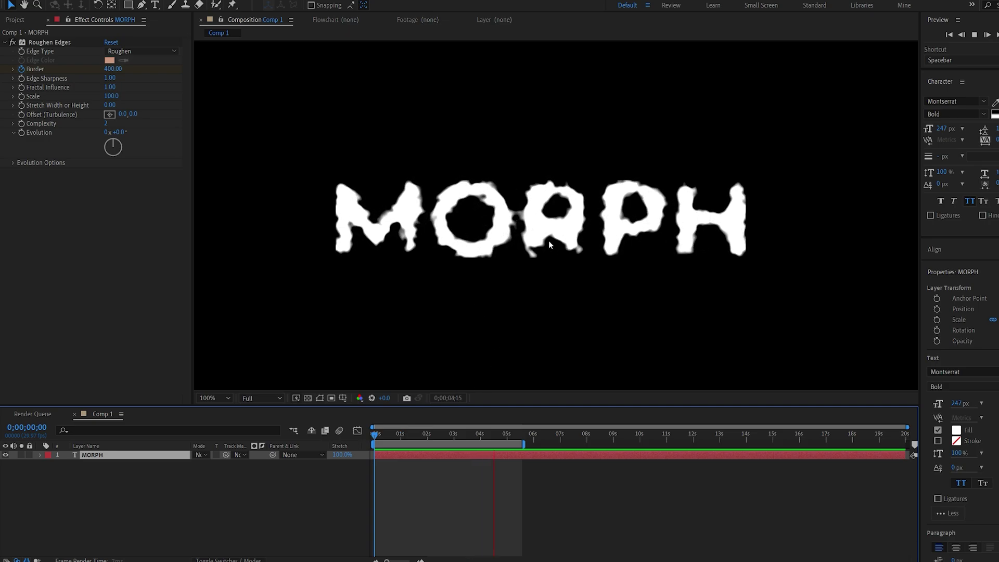
pyautogui.moveTo(485, 432)
pyautogui.mouseDown()
pyautogui.moveTo(451, 441)
pyautogui.moveTo(472, 441)
pyautogui.mouseUp()
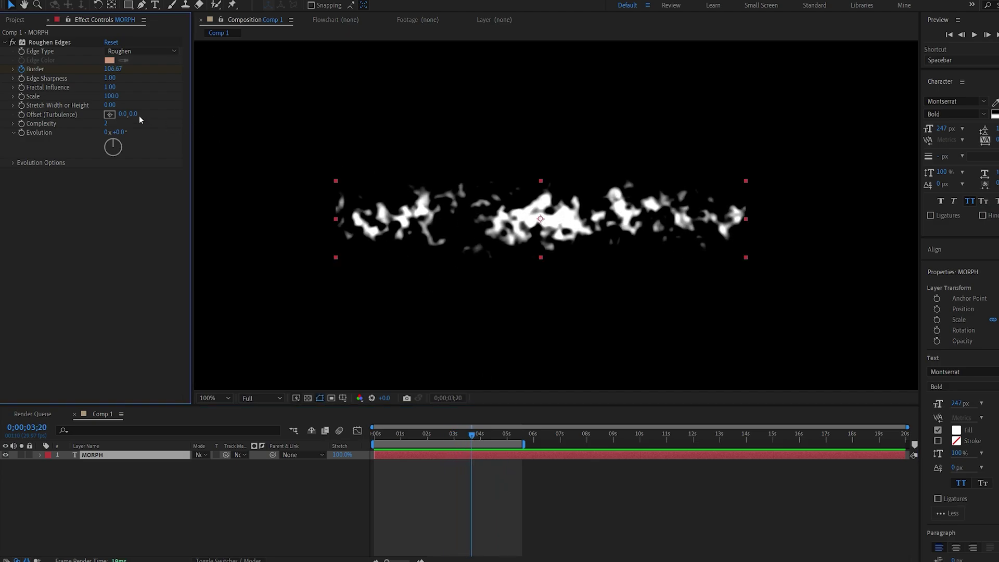
# - Set Roughen Edges Scale to 200 and Edge Sharpness to 0.70
pyautogui.click(114, 98)
pyautogui.write('200')
pyautogui.press('Return')
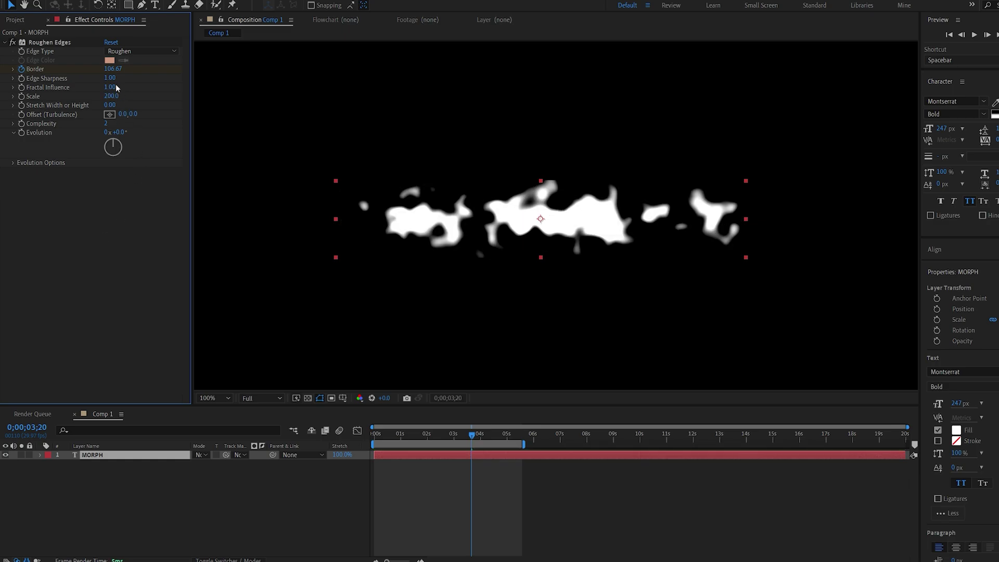
pyautogui.click(110, 78)
pyautogui.write('0.7')
pyautogui.press('Return')
# - Set Complexity to 5 and check the morph between 3;11 and 4;08
pyautogui.click(442, 419)
pyautogui.press('space')
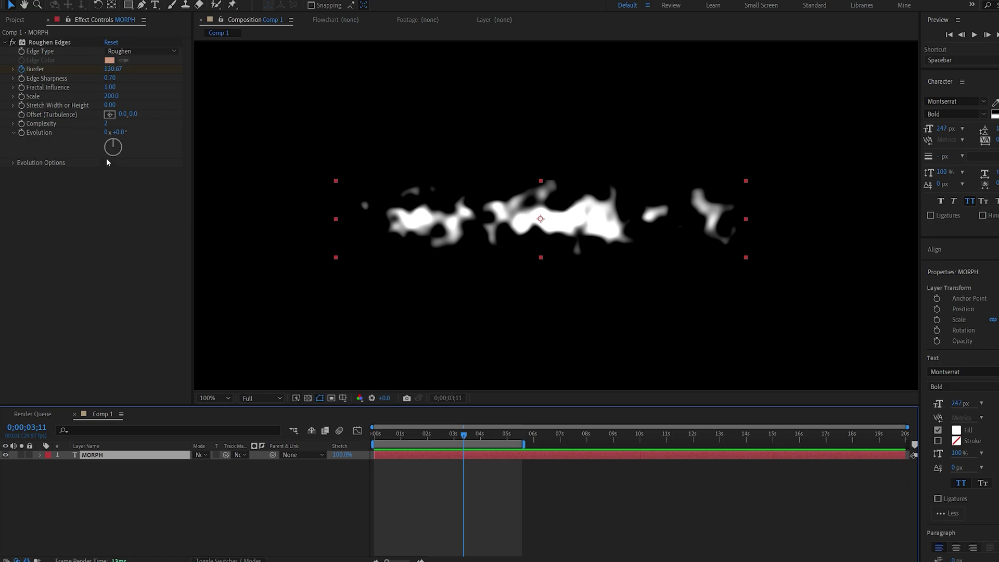
pyautogui.click(107, 124)
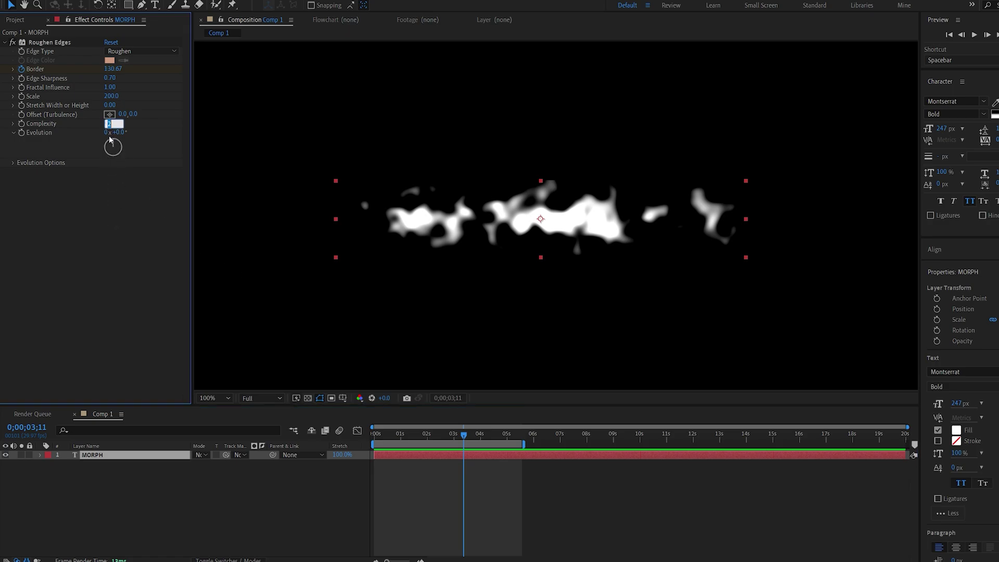
pyautogui.write('5')
pyautogui.press('Return')
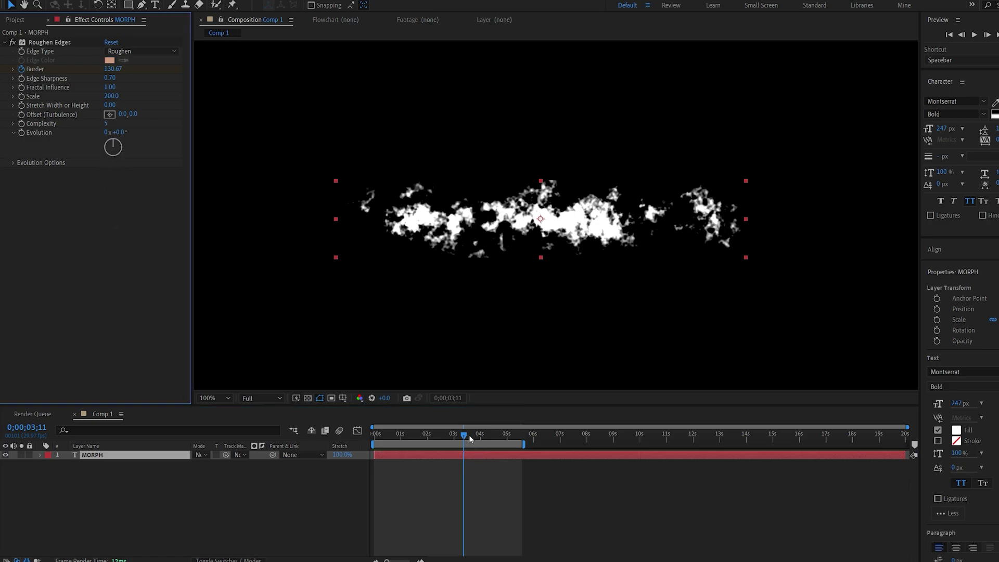
pyautogui.moveTo(470, 435); pyautogui.dragTo(491, 435)
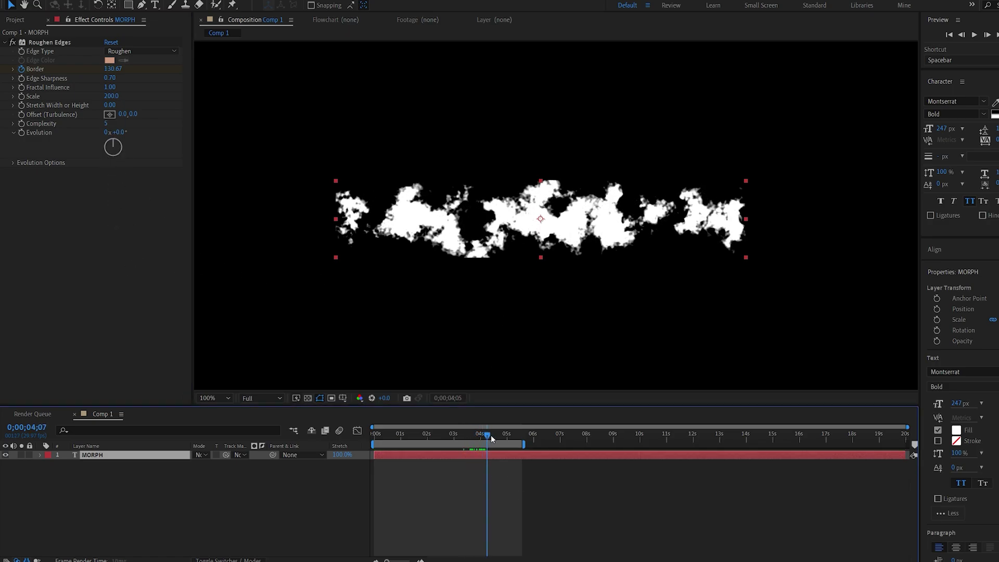
pyautogui.click(107, 124)
# - Set Complexity to 2 and apply Easy Ease to both Border keyframes
pyautogui.press('Return')
pyautogui.click(464, 453)
pyautogui.press('u')
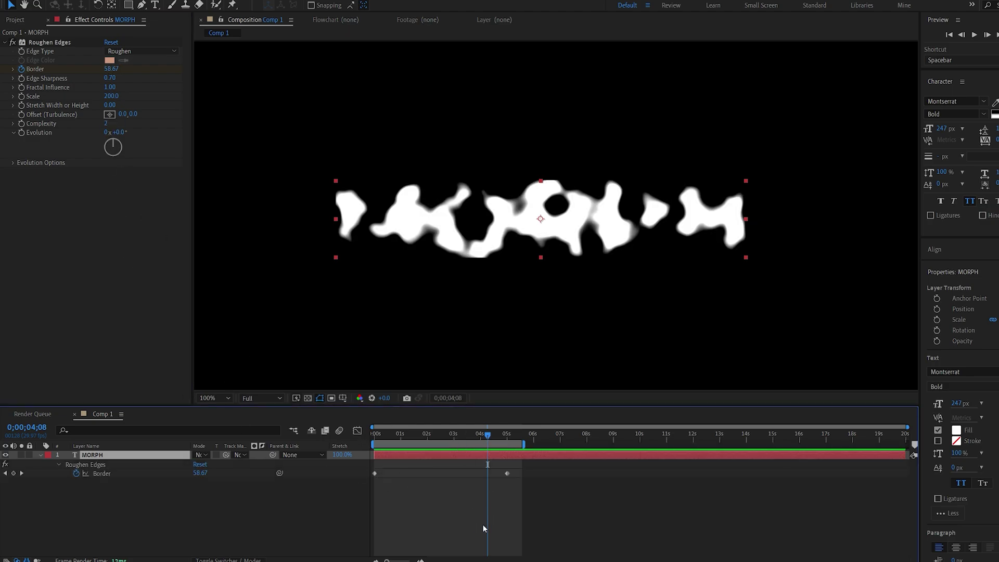
pyautogui.moveTo(550, 509); pyautogui.dragTo(365, 468)
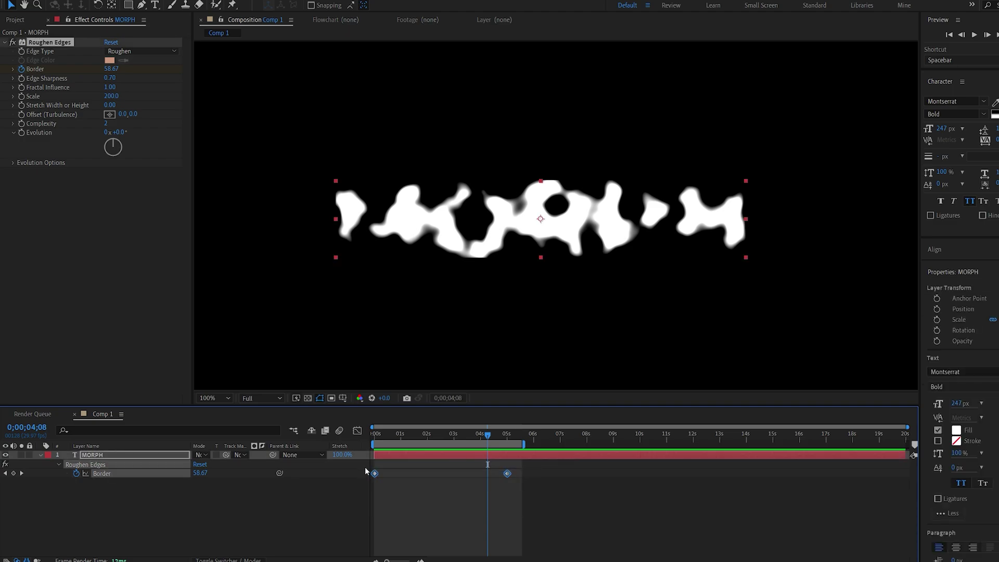
pyautogui.press('F9')
# - Drag the Border speed-curve influence to about 93% in the Graph Editor and preview
pyautogui.click(357, 431)
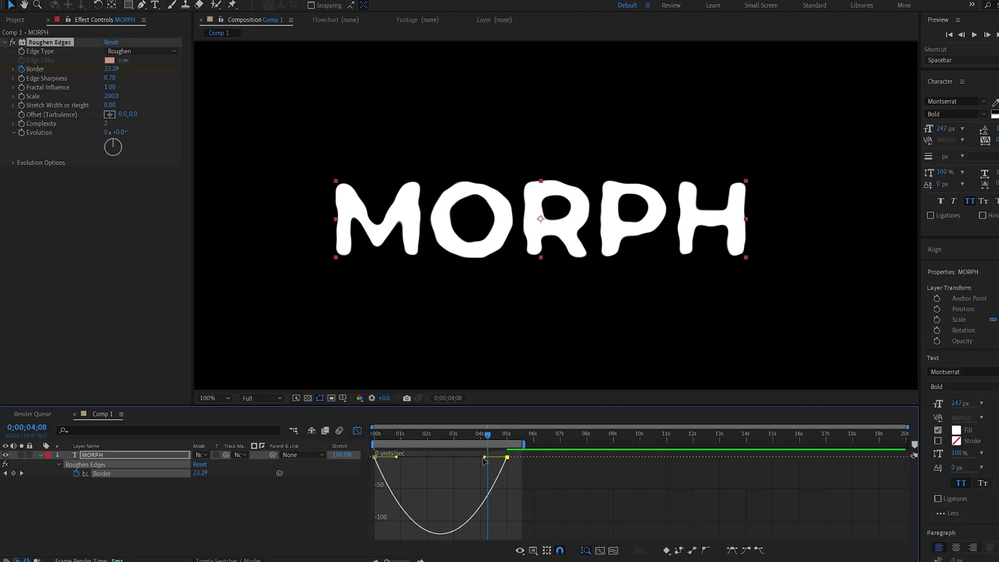
pyautogui.moveTo(489, 457); pyautogui.dragTo(372, 437)
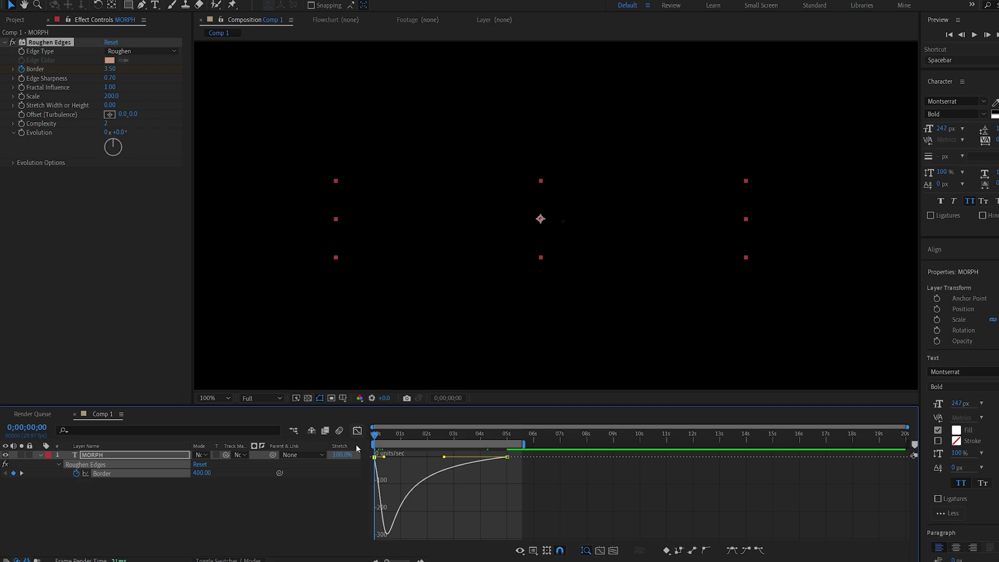
pyautogui.click(357, 431)
pyautogui.click(388, 327)
pyautogui.press(',')
pyautogui.press(',')
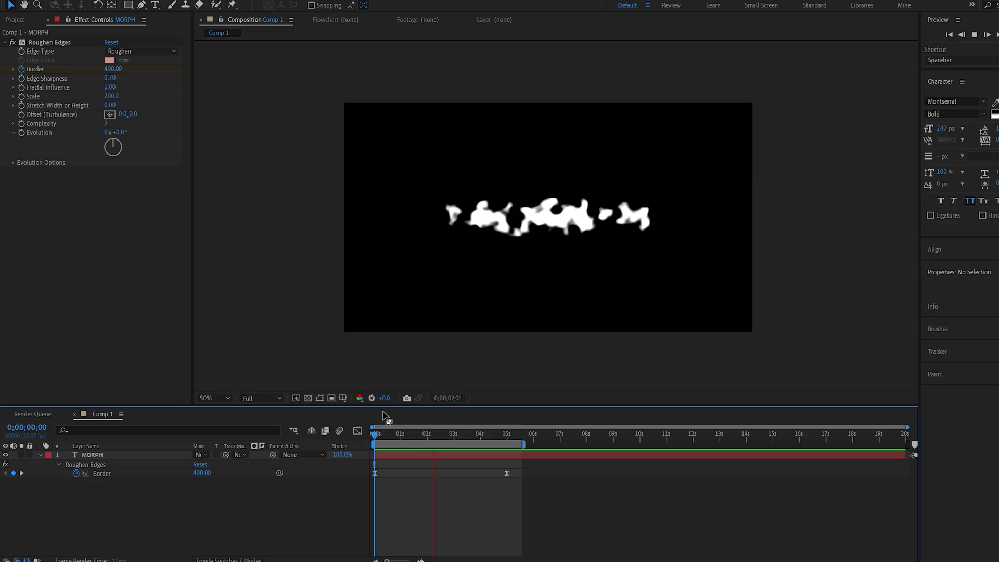
pyautogui.press('space')
pyautogui.press('.')
pyautogui.press('.')
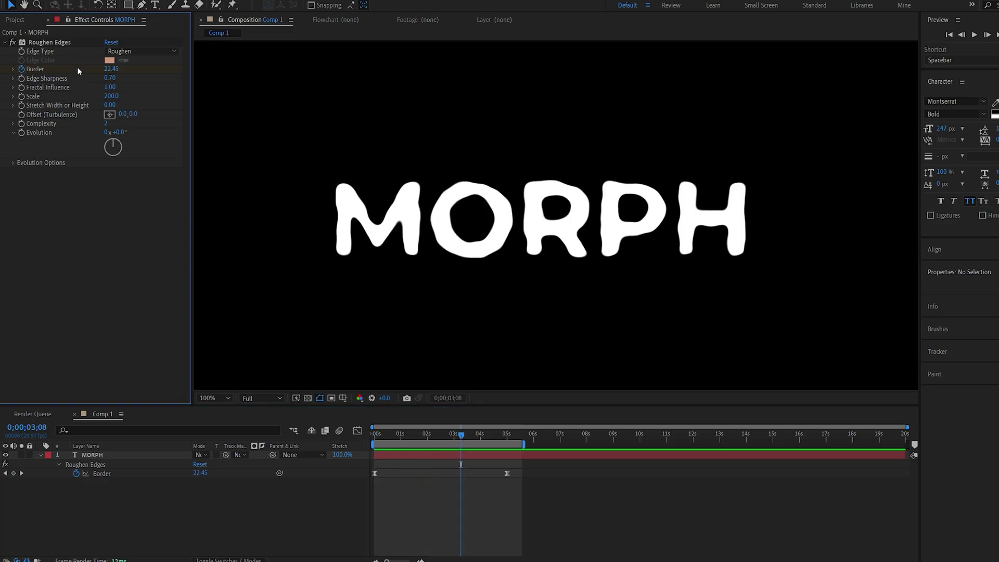
# - Switch Edge Type to Roughen Color with a pale cyan edge colour
pyautogui.click(137, 51)
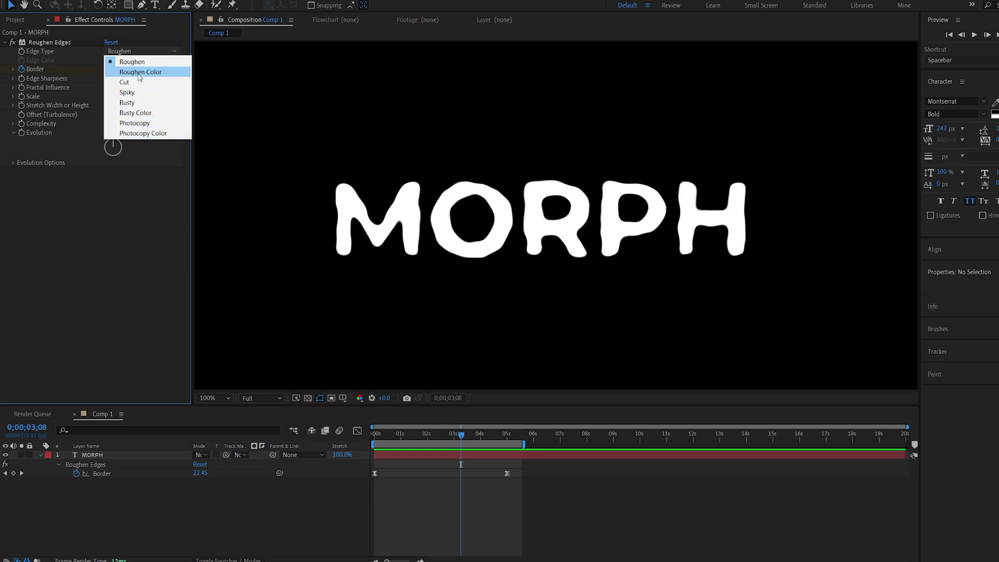
pyautogui.click(139, 77)
pyautogui.moveTo(444, 433); pyautogui.dragTo(428, 433)
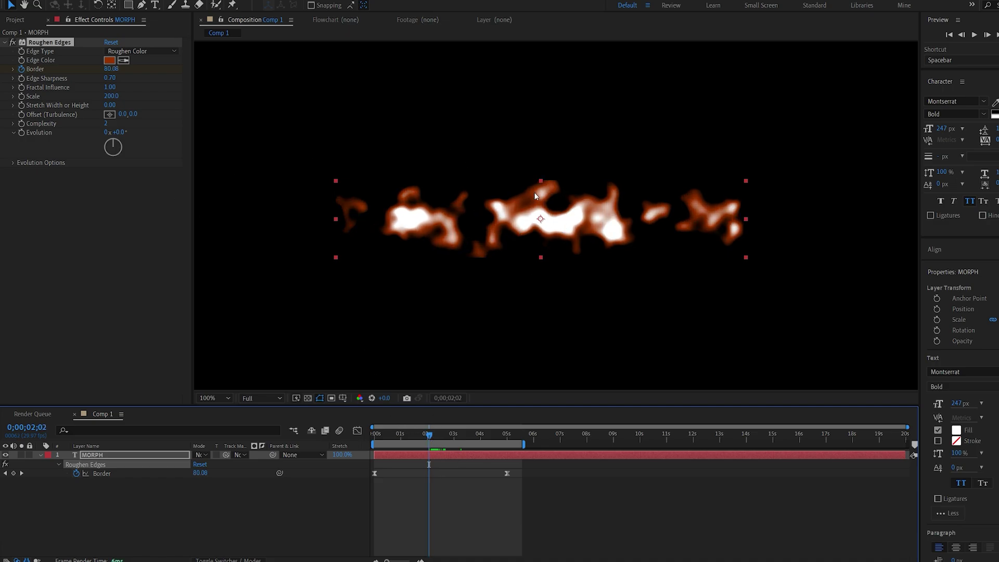
pyautogui.click(107, 61)
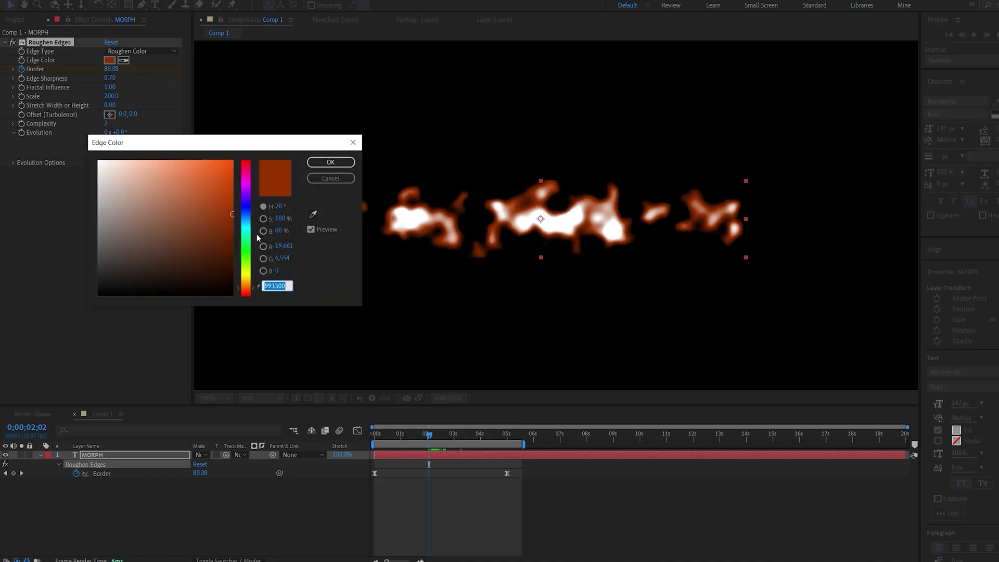
pyautogui.click(246, 225)
pyautogui.moveTo(170, 185)
pyautogui.mouseDown()
pyautogui.moveTo(131, 191)
pyautogui.moveTo(163, 185)
pyautogui.mouseUp()
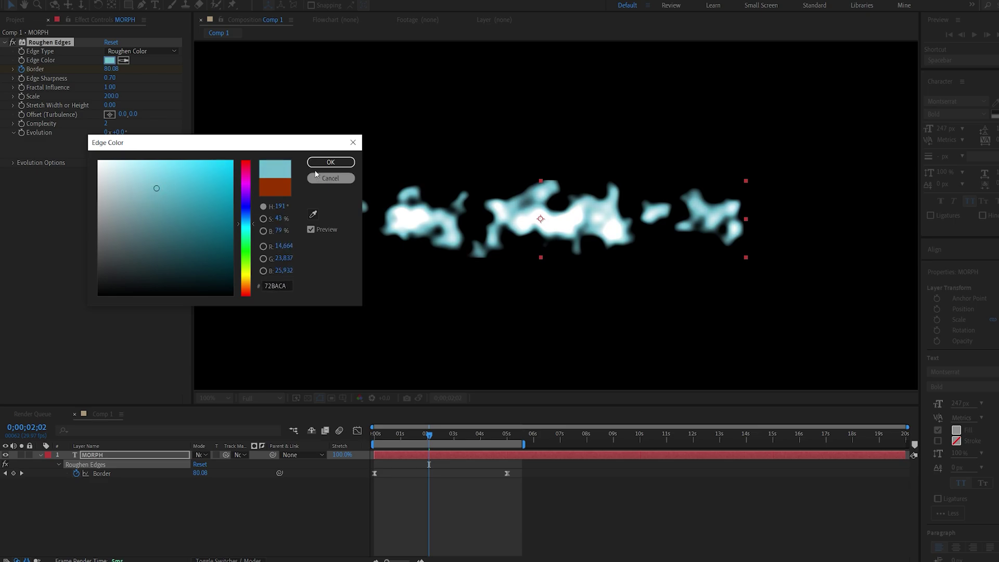
pyautogui.click(352, 162)
# - Preview the cyan-edged morph at 50% zoom and open the timeline's new-layer menu
pyautogui.moveTo(428, 434); pyautogui.dragTo(410, 439)
pyautogui.press('space')
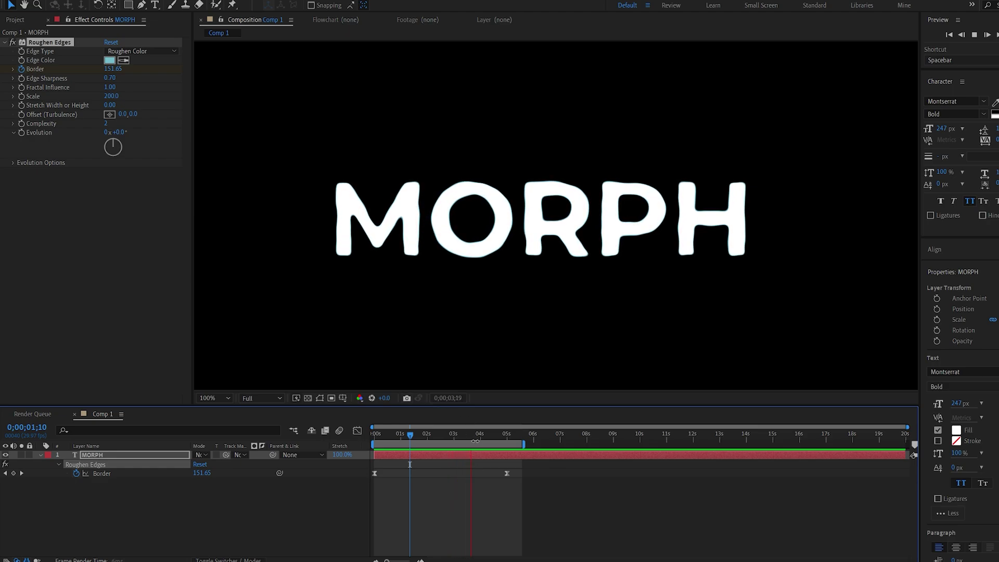
pyautogui.press(',')
pyautogui.press(',')
pyautogui.click(290, 529)
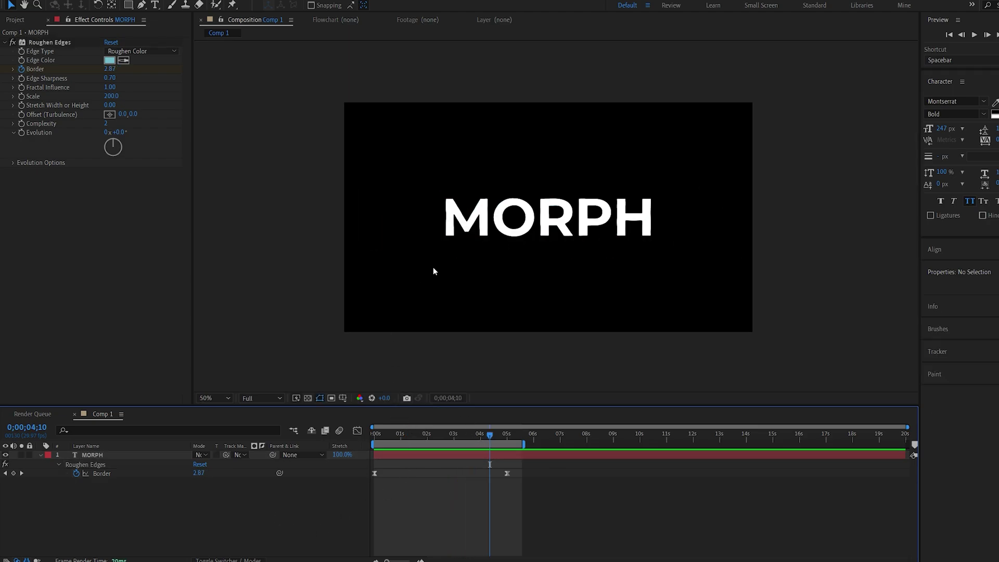
pyautogui.rightClick(276, 497)
# - Create a solid named BG and place it below the MORPH layer
pyautogui.moveTo(293, 386)
pyautogui.click(456, 410)
pyautogui.write('BG')
pyautogui.click(255, 353)
pyautogui.moveTo(104, 455); pyautogui.dragTo(101, 488)
# - Apply 4-Color Gradient to BG and hide its point markers
pyautogui.hotkey('ctrl', 'space')
pyautogui.write('4')
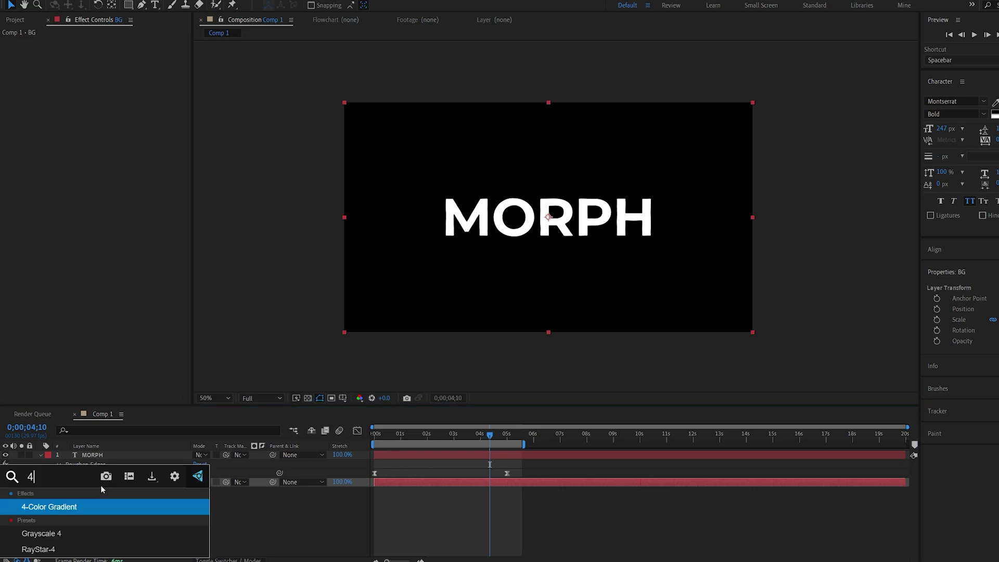
pyautogui.click(83, 508)
pyautogui.click(64, 270)
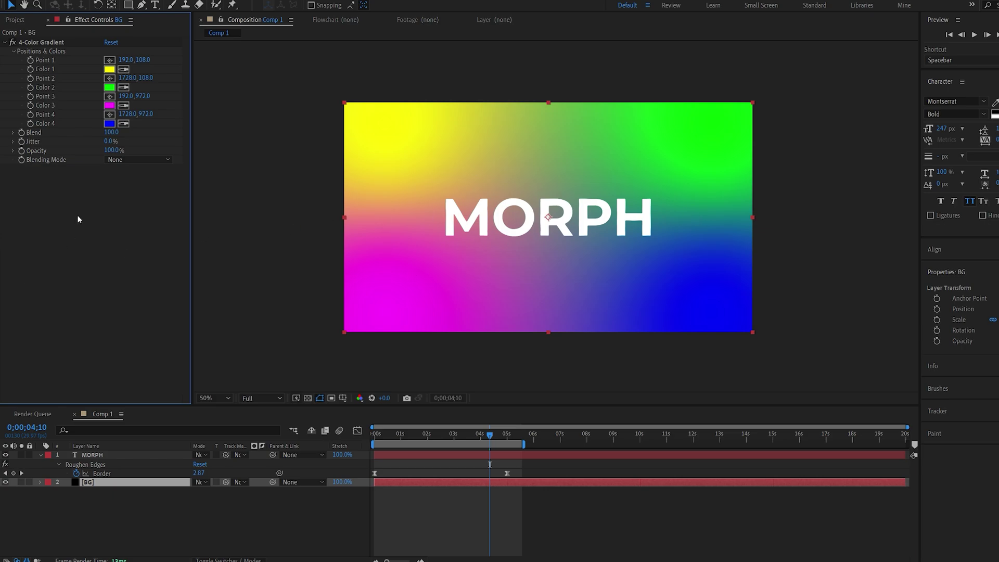
# - Give gradient Point 1 a wiggle(0.5,1000) expression and copy it
pyautogui.keyDown('alt'); pyautogui.click(30, 60); pyautogui.keyUp('alt')
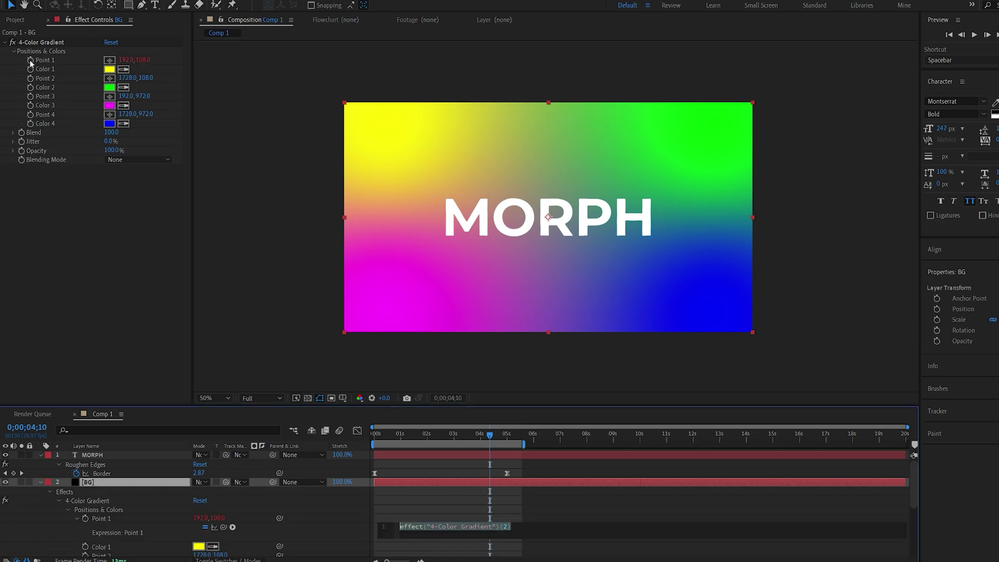
pyautogui.write('wiggle')
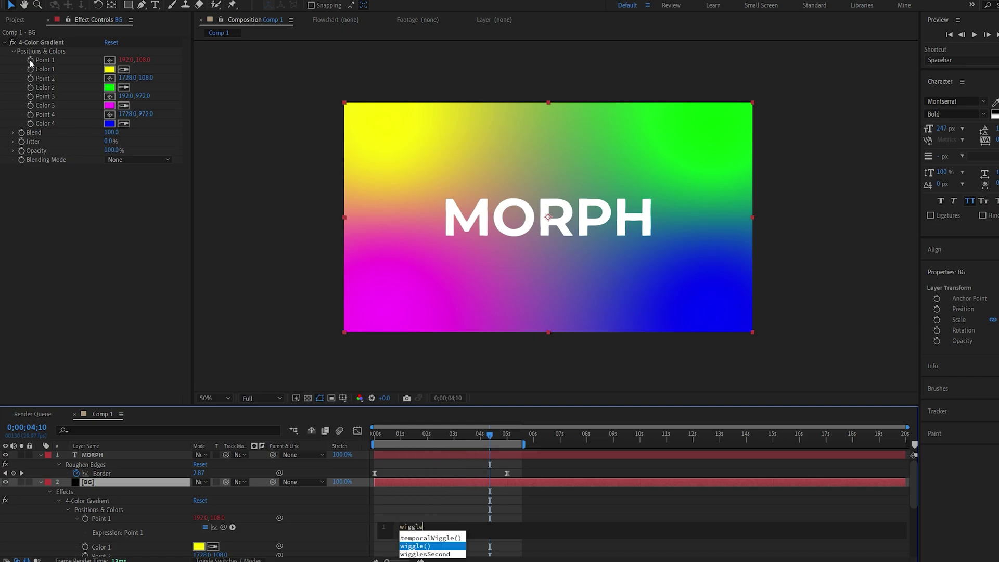
pyautogui.press('Return')
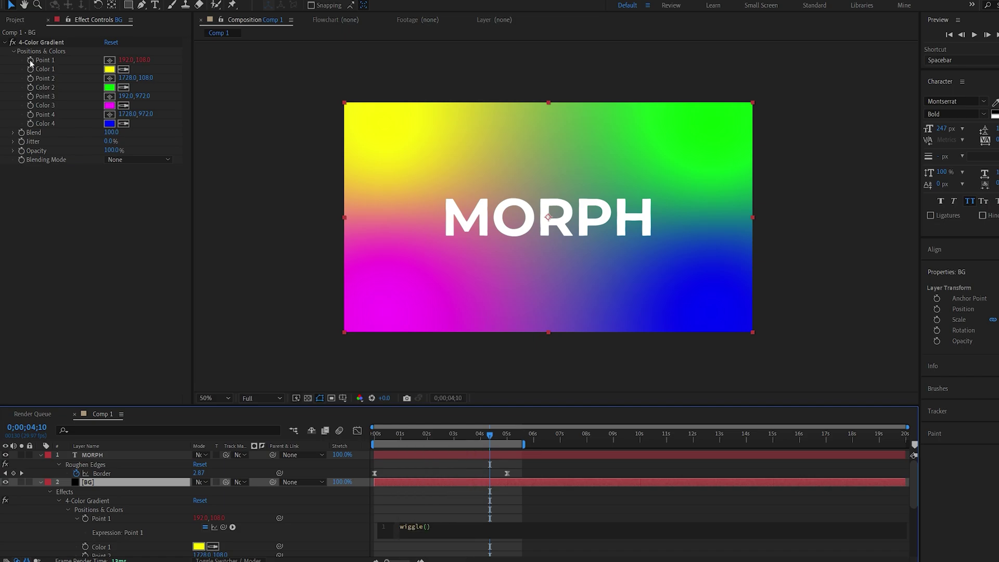
pyautogui.write('0.5,1000')
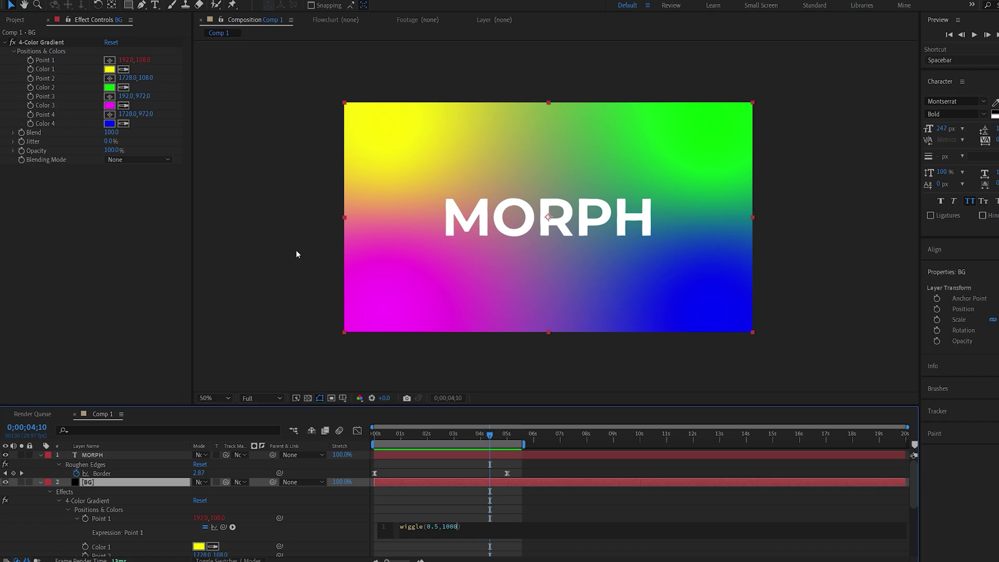
pyautogui.hotkey('ctrl', 'a')
pyautogui.hotkey('ctrl', 'c')
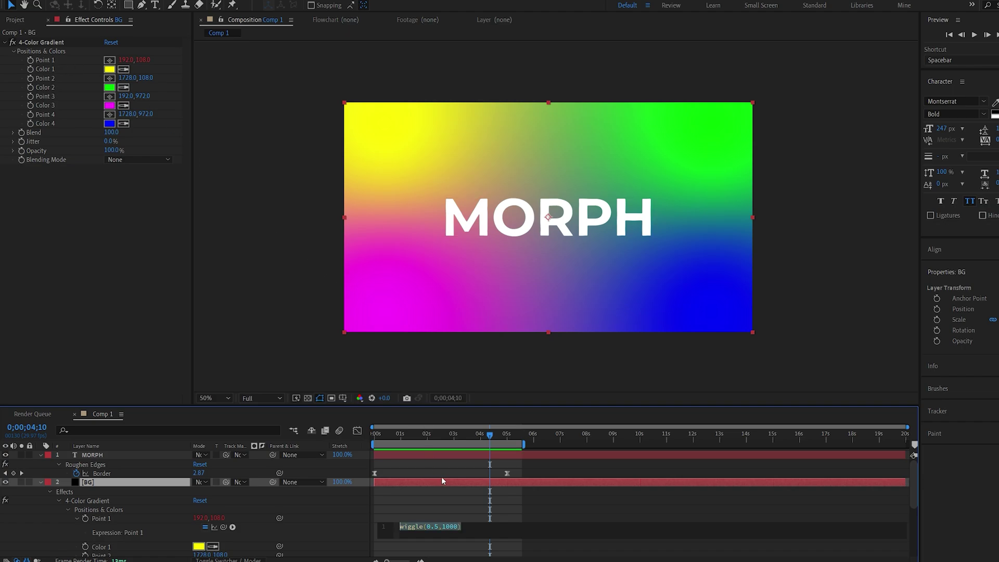
pyautogui.click(237, 277)
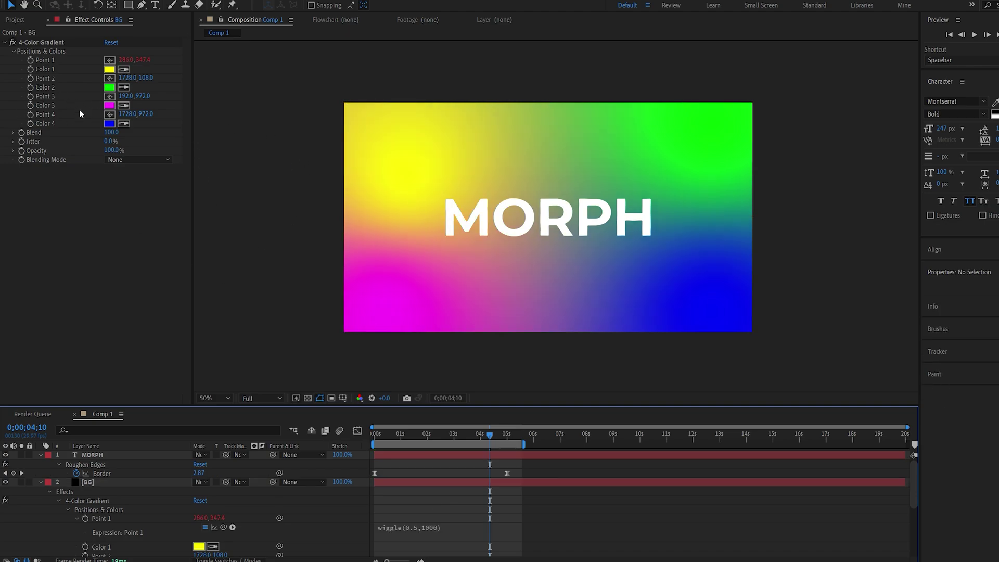
# - Paste the wiggle expression into Points 2, 3 and 4
pyautogui.keyDown('alt'); pyautogui.click(31, 79); pyautogui.keyUp('alt')
pyautogui.hotkey('ctrl', 'v')
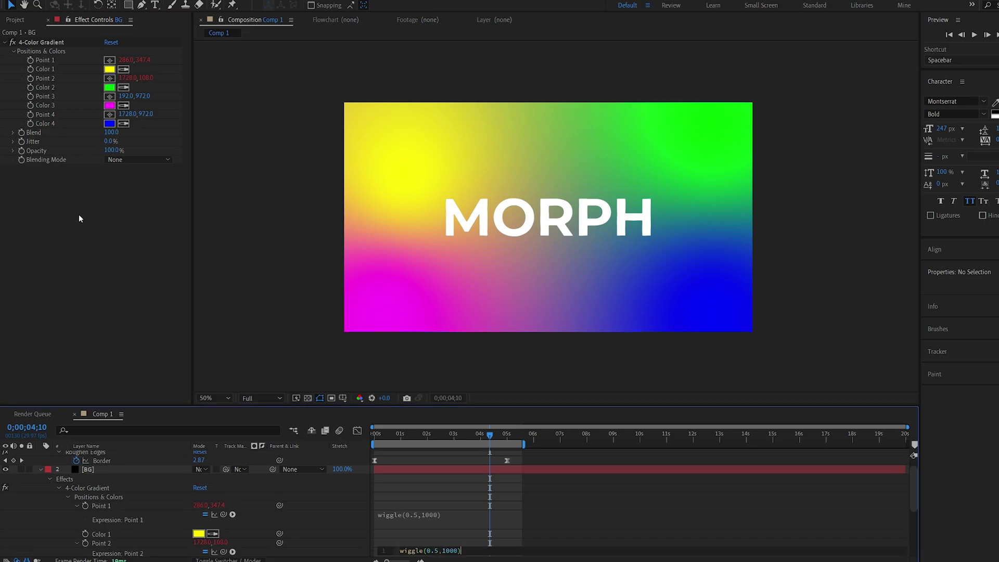
pyautogui.click(79, 210)
pyautogui.keyDown('alt'); pyautogui.click(30, 97); pyautogui.keyUp('alt')
pyautogui.hotkey('ctrl', 'v')
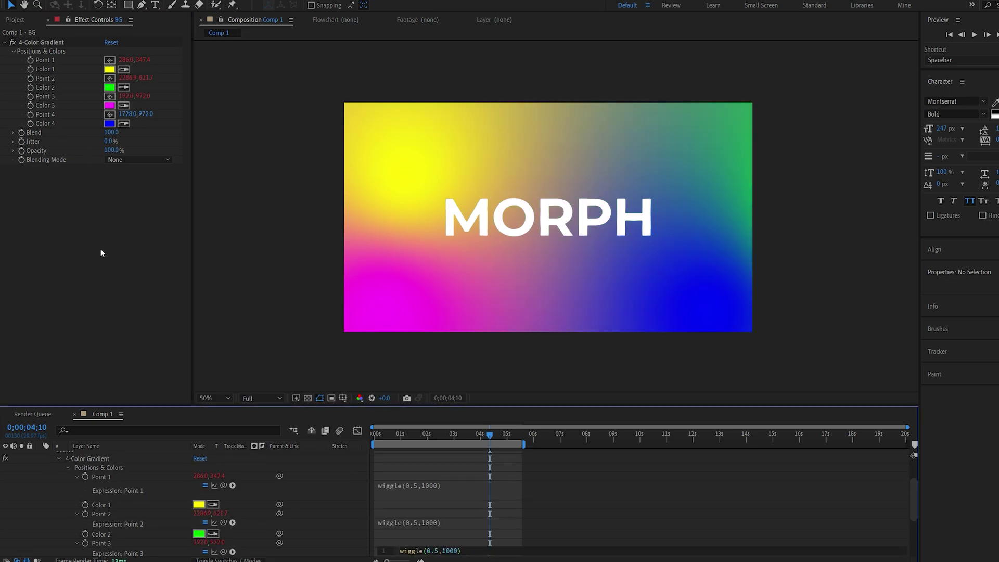
pyautogui.click(101, 248)
pyautogui.keyDown('alt'); pyautogui.click(29, 114); pyautogui.keyUp('alt')
pyautogui.hotkey('ctrl', 'v')
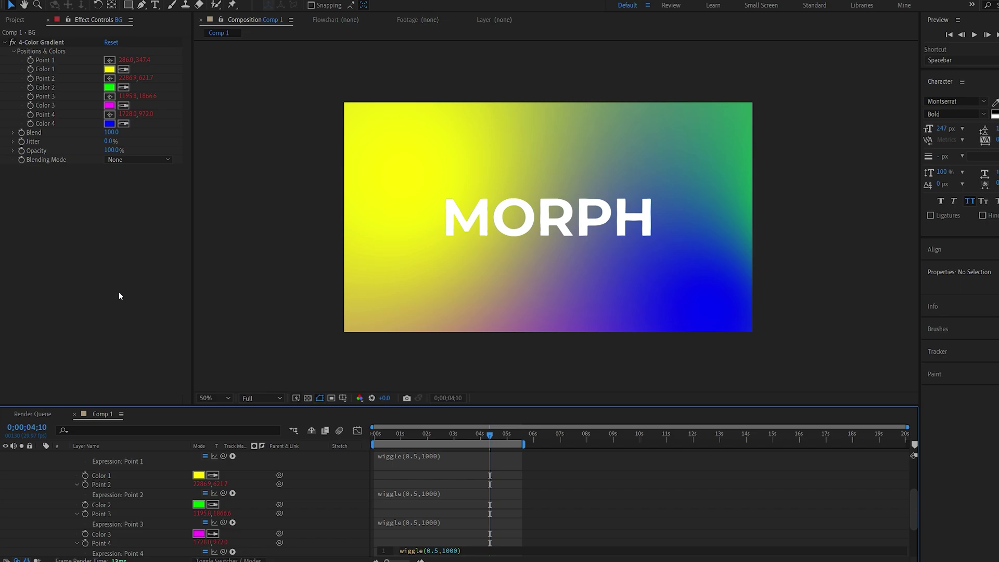
pyautogui.click(119, 292)
# - Preview the drifting background from the start
pyautogui.moveTo(435, 438); pyautogui.dragTo(350, 435)
pyautogui.press('space')
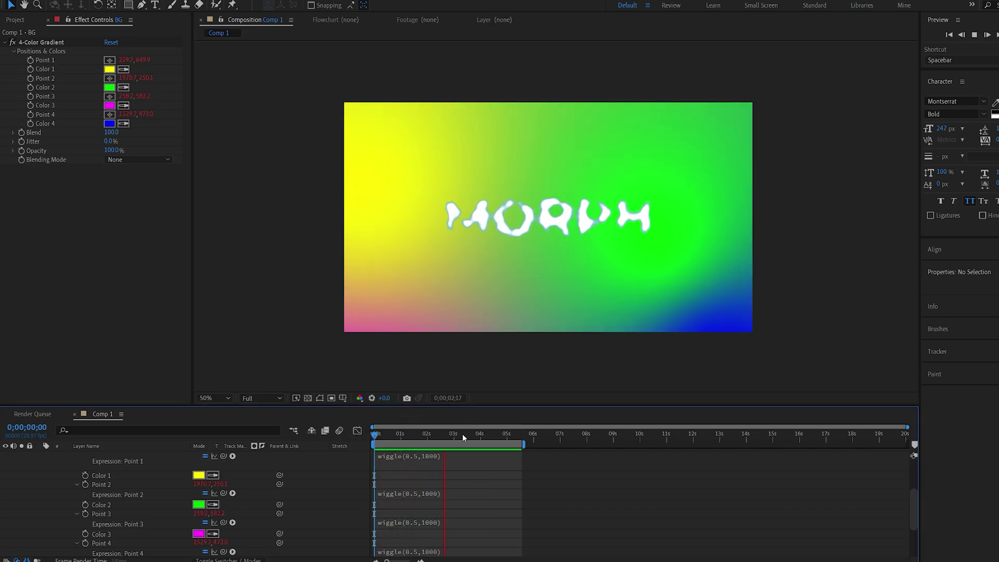
pyautogui.press('space')
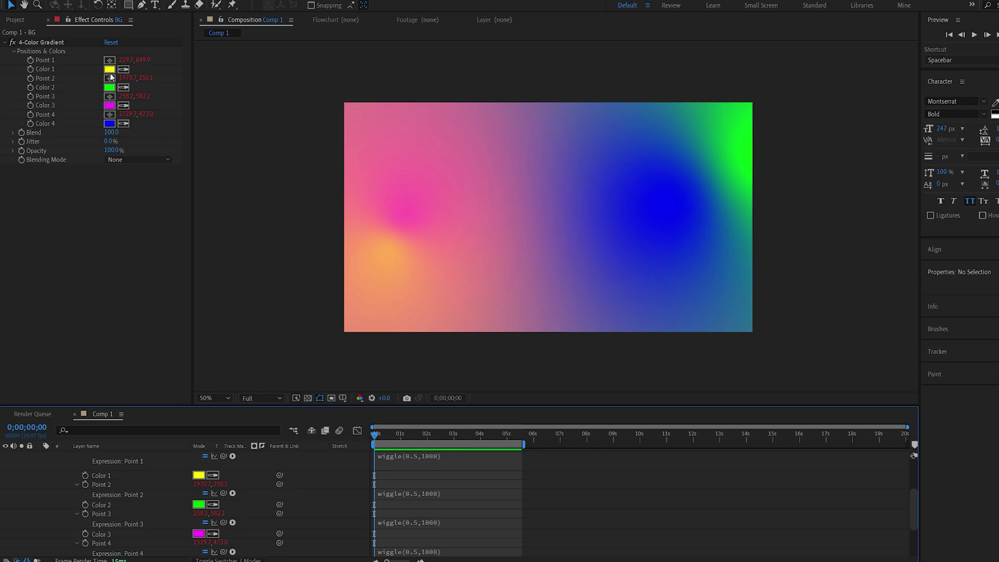
# - Change gradient Color 1 from yellow to dark blue 09446D
pyautogui.click(110, 69)
pyautogui.moveTo(250, 280); pyautogui.dragTo(214, 241)
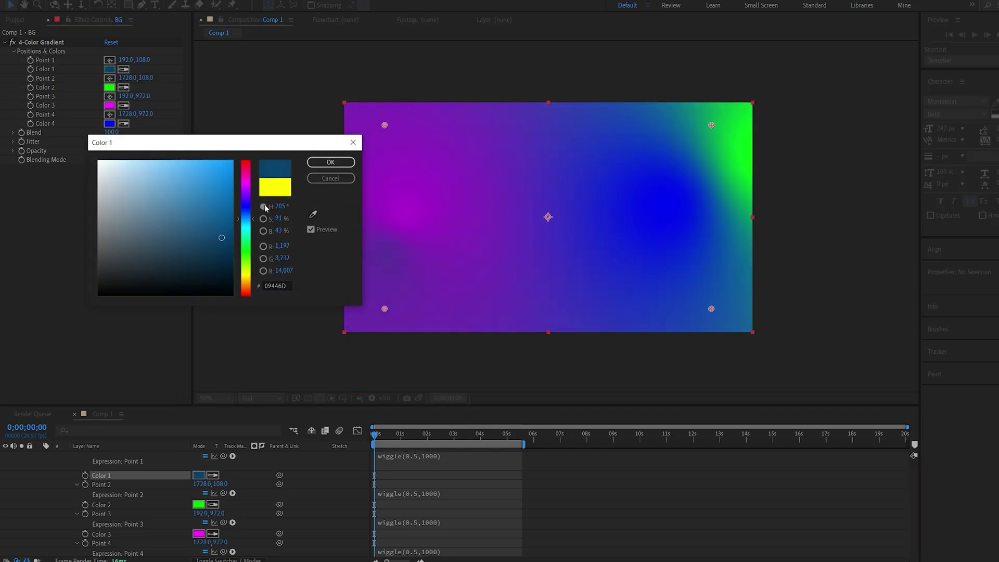
pyautogui.click(331, 162)
pyautogui.click(109, 69)
pyautogui.hotkey('ctrl', 'c')
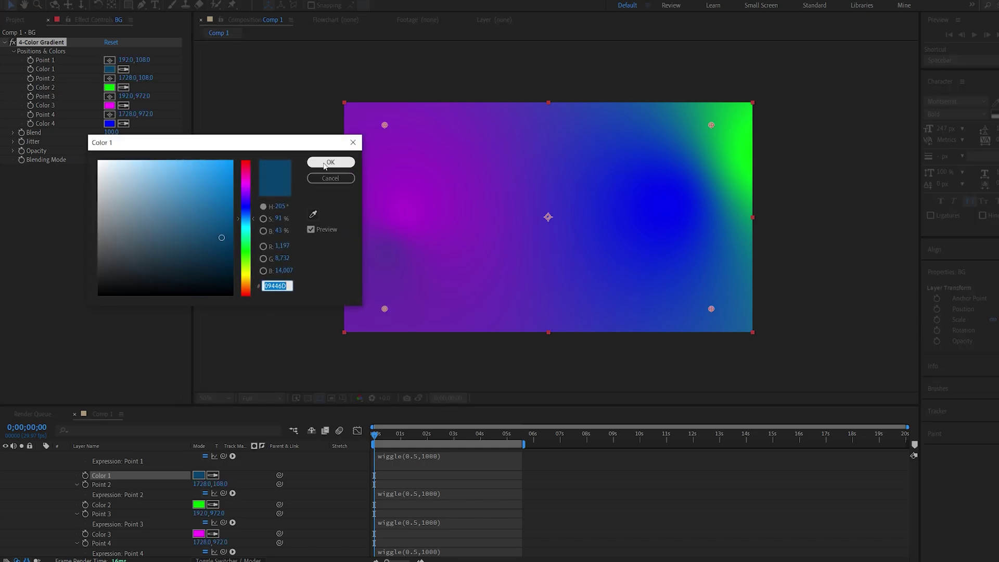
pyautogui.click(328, 162)
# - Set Color 4 to the dark blue hex and Color 3 to a lighter teal
pyautogui.click(109, 124)
pyautogui.hotkey('ctrl', 'v')
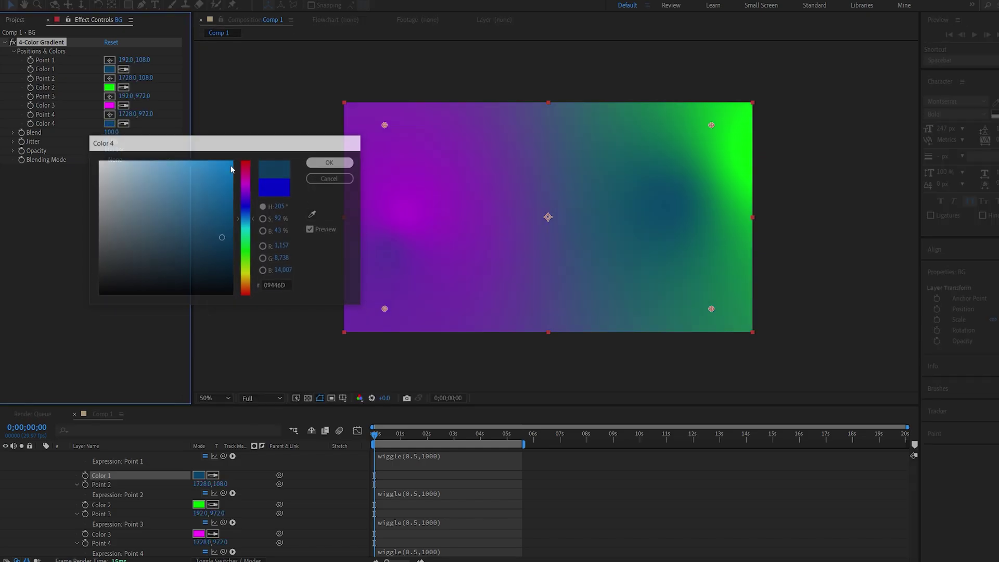
pyautogui.press('Return')
pyautogui.click(109, 105)
pyautogui.hotkey('ctrl', 'v')
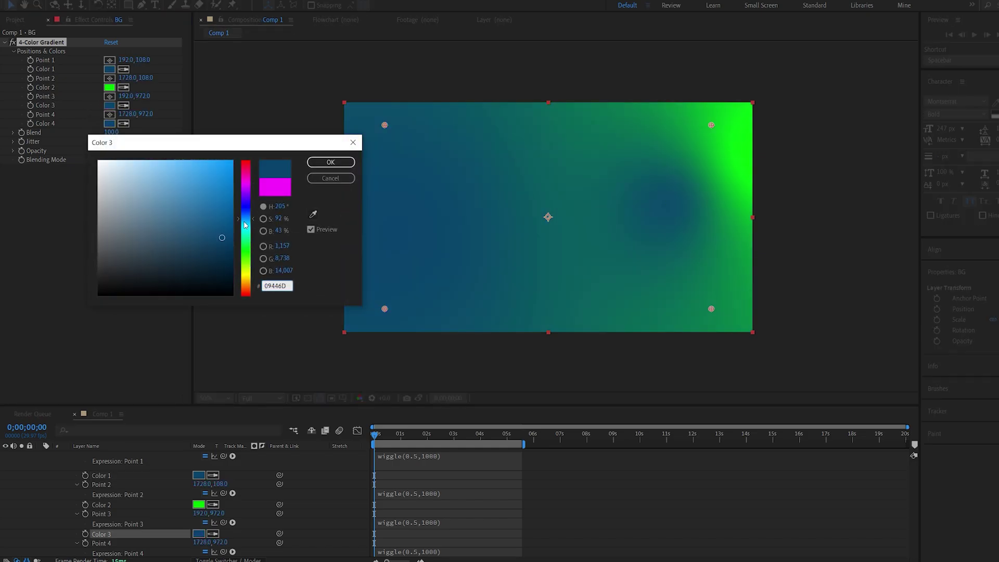
pyautogui.moveTo(245, 225); pyautogui.dragTo(245, 227)
pyautogui.moveTo(221, 238); pyautogui.dragTo(211, 225)
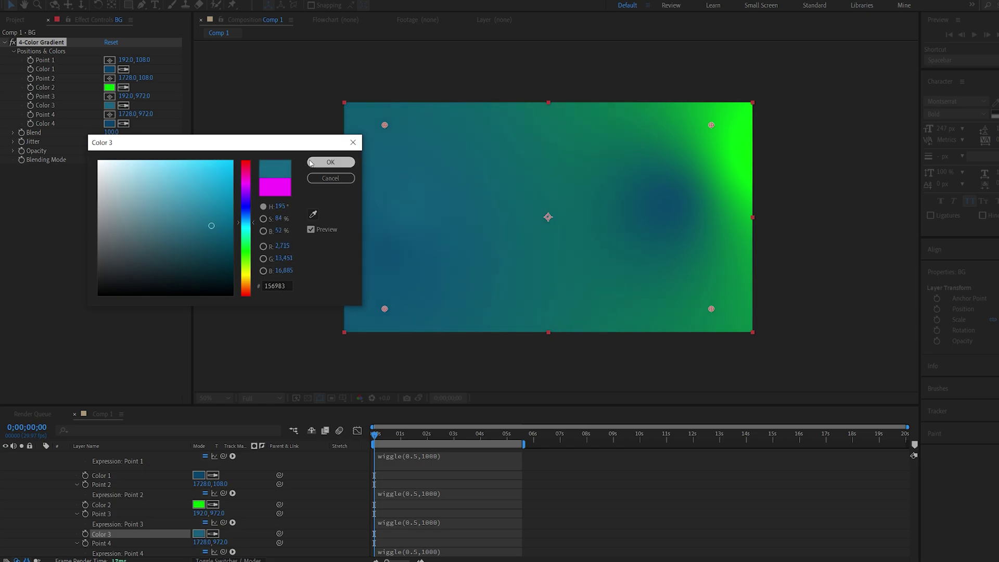
pyautogui.click(328, 162)
# - Set Color 2 to the dark blue hex shifted slightly toward cyan
pyautogui.click(110, 87)
pyautogui.hotkey('ctrl', 'v')
pyautogui.moveTo(245, 231); pyautogui.dragTo(211, 218)
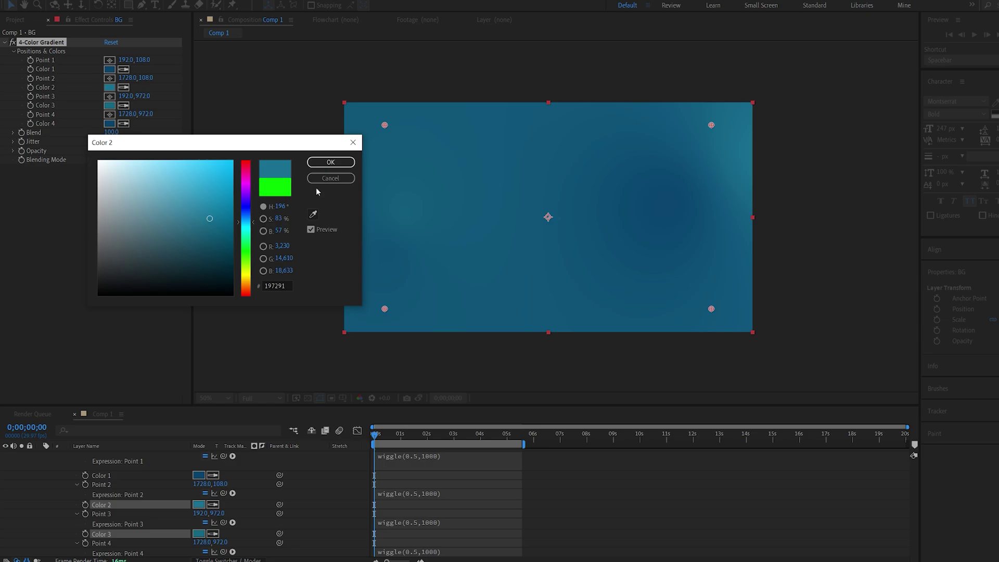
pyautogui.click(331, 162)
pyautogui.click(424, 493)
pyautogui.click(424, 493)
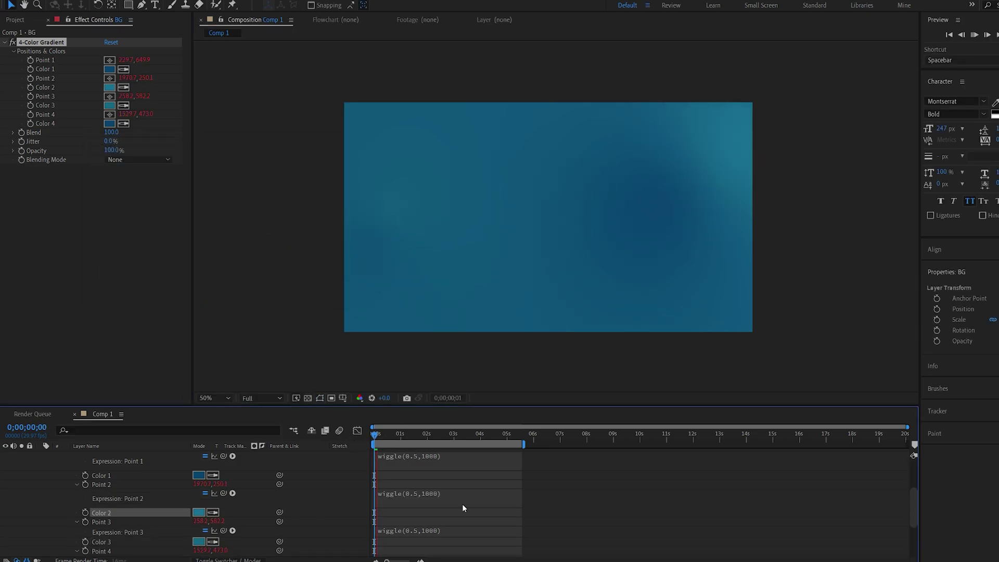
# - Preview the animation, then precompose the MORPH and BG layers together into Pre-comp 1
pyautogui.press('space')
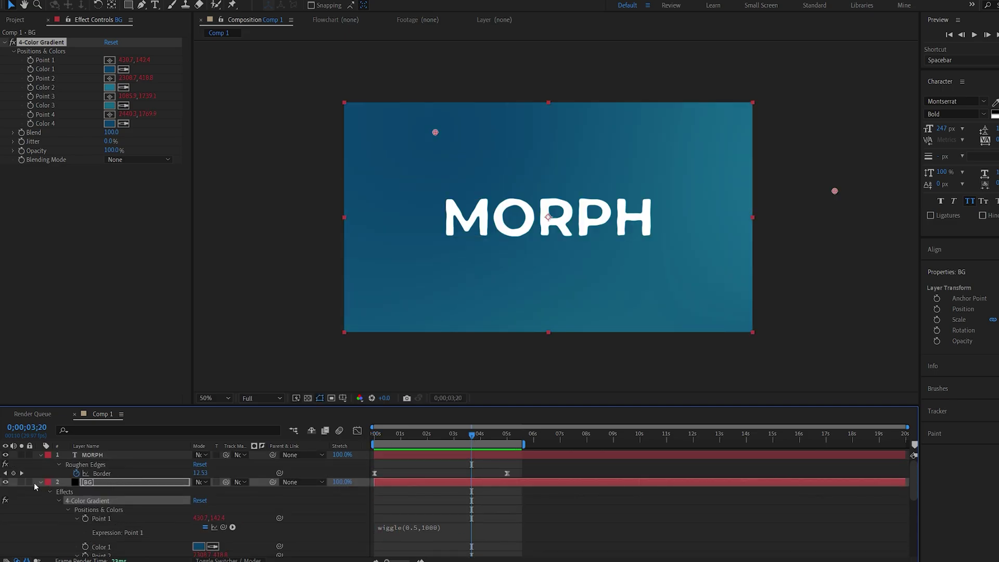
pyautogui.hotkey('ctrl', 'a')
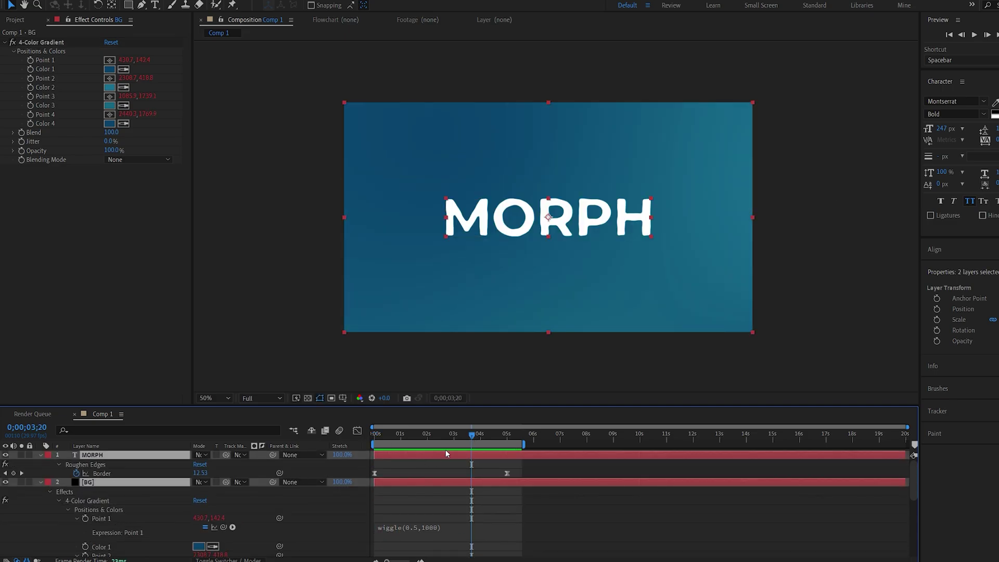
pyautogui.hotkey('ctrl', 'shift', 'c')
pyautogui.click(580, 343)
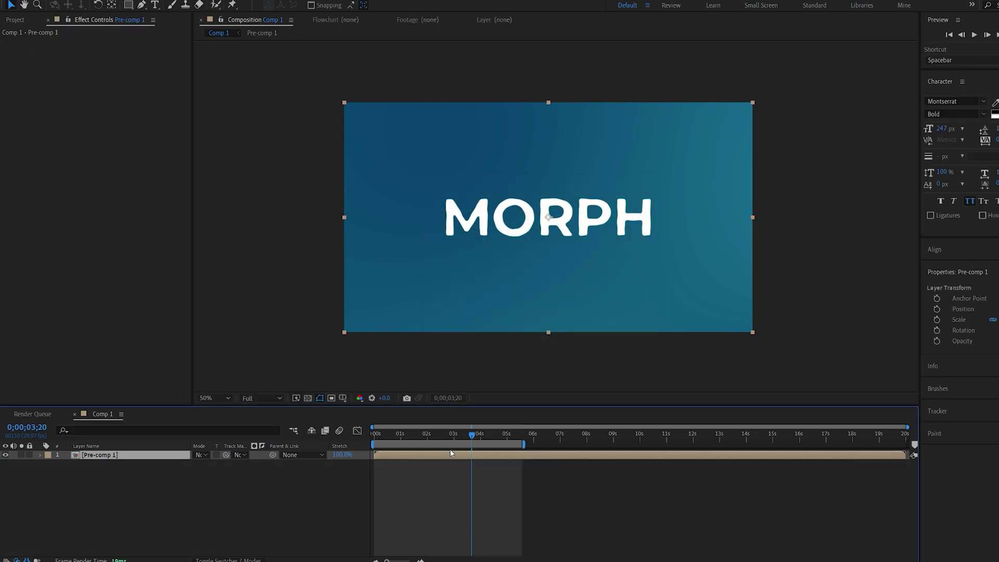
pyautogui.moveTo(459, 438); pyautogui.dragTo(437, 438)
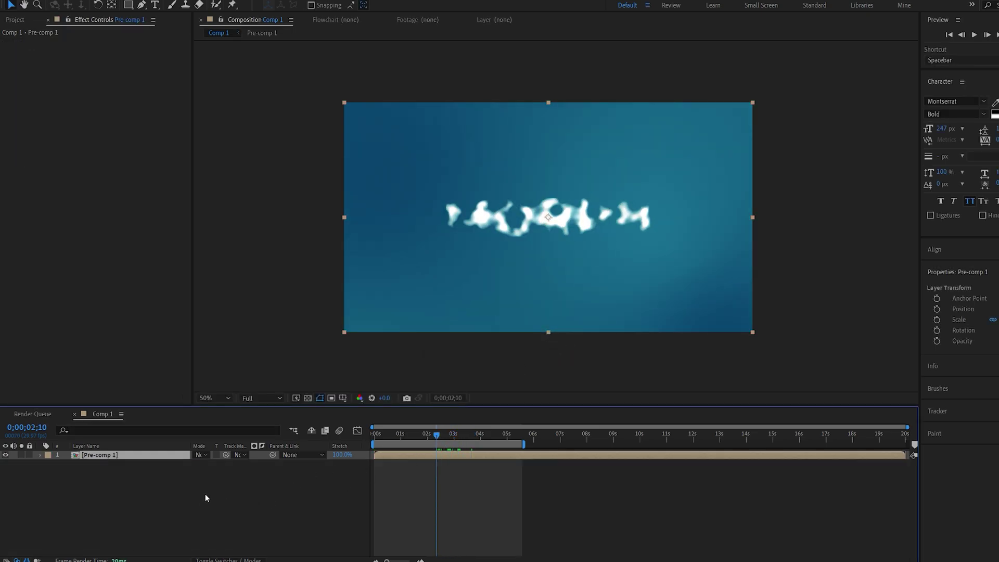
# - Add a new Adjustment Layer above Pre-comp 1
pyautogui.rightClick(273, 479)
pyautogui.moveTo(312, 368)
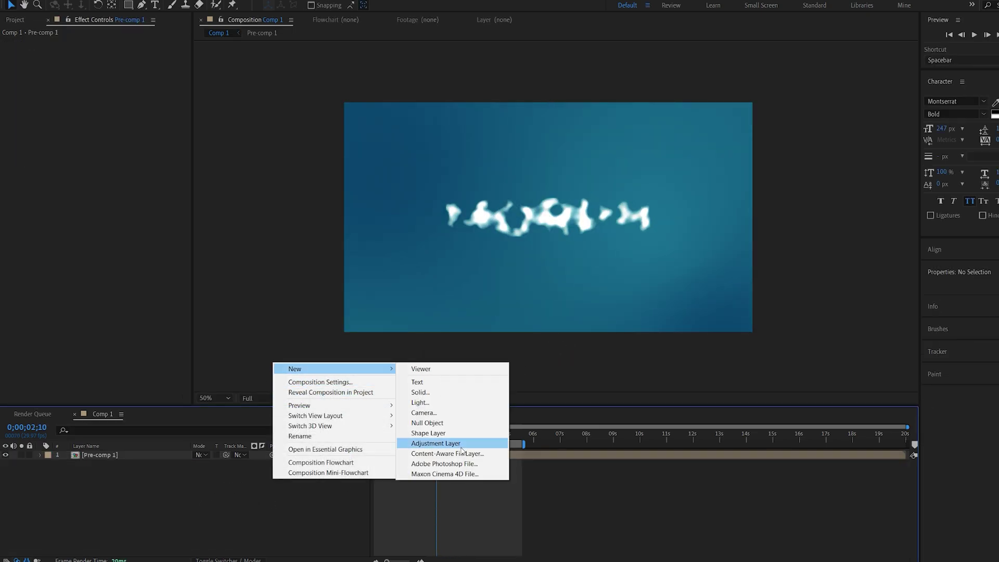
pyautogui.click(461, 449)
# - Try Deep Glow on the adjustment layer with exposure near 0.28, then delete it
pyautogui.hotkey('ctrl', 'space')
pyautogui.write('de')
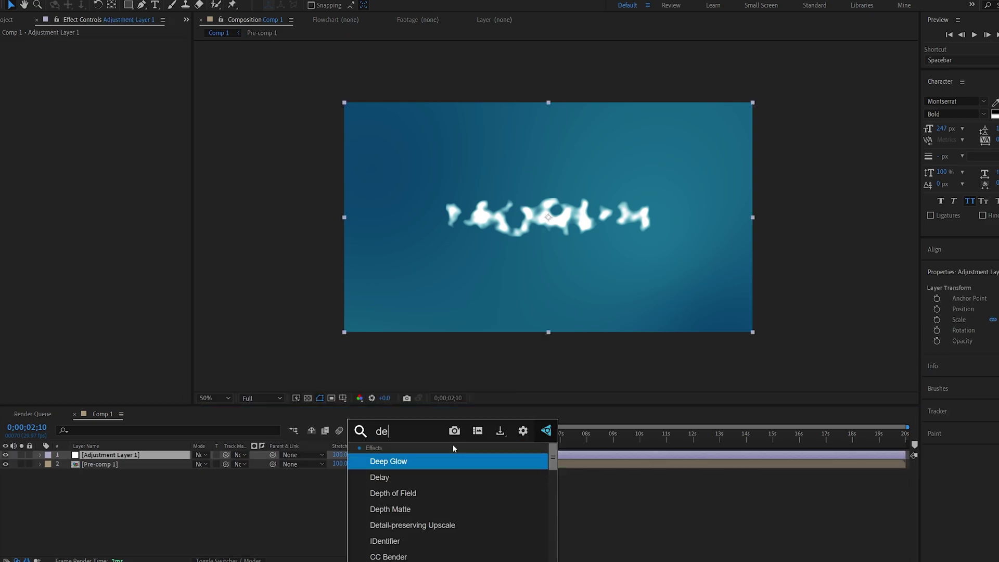
pyautogui.press('Return')
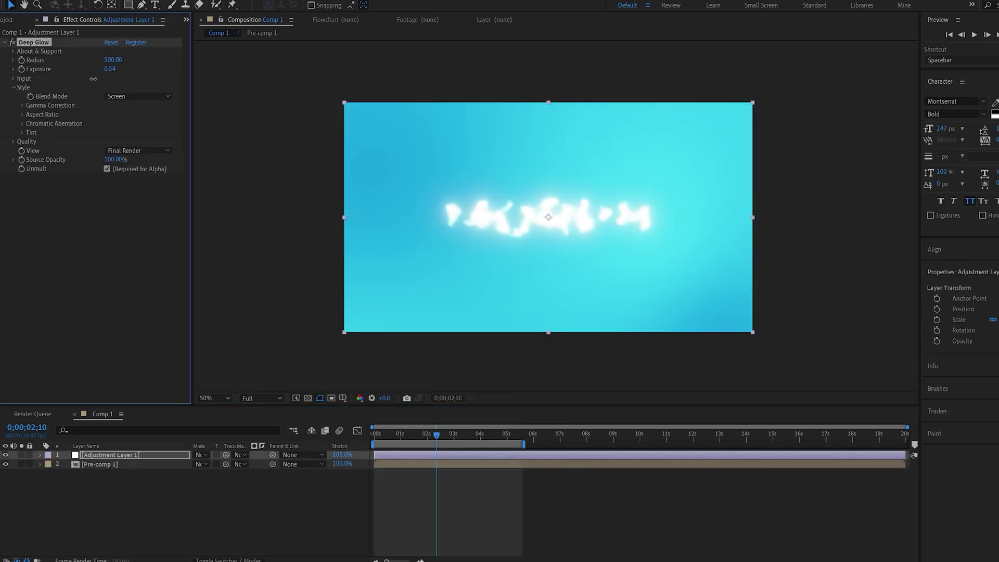
pyautogui.moveTo(106, 69); pyautogui.dragTo(86, 83)
pyautogui.moveTo(443, 433); pyautogui.dragTo(471, 434)
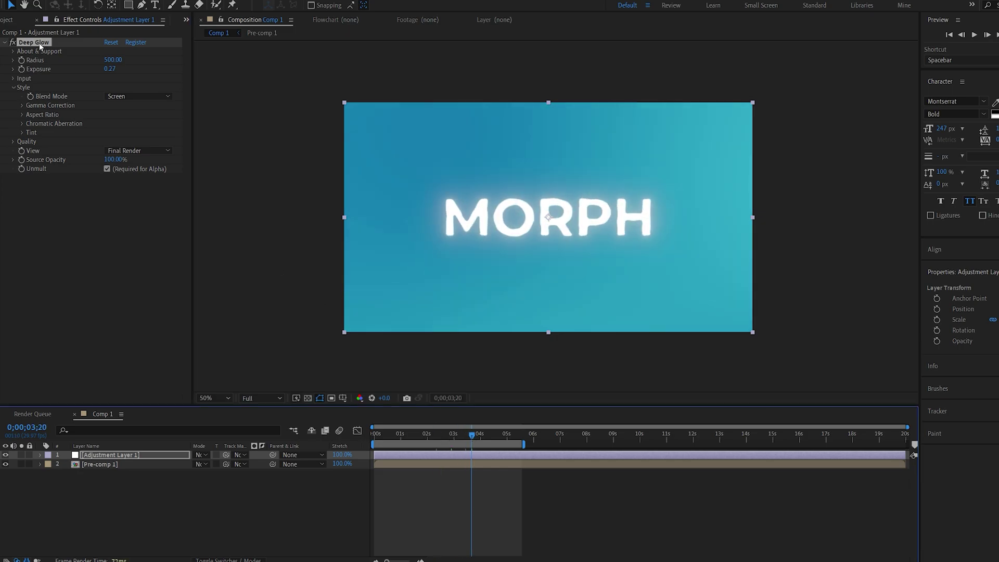
pyautogui.press('Delete')
# - Apply Glow to the adjustment layer with Glow Intensity 0.2 and Glow Radius 20
pyautogui.hotkey('ctrl', 'space')
pyautogui.write('glow')
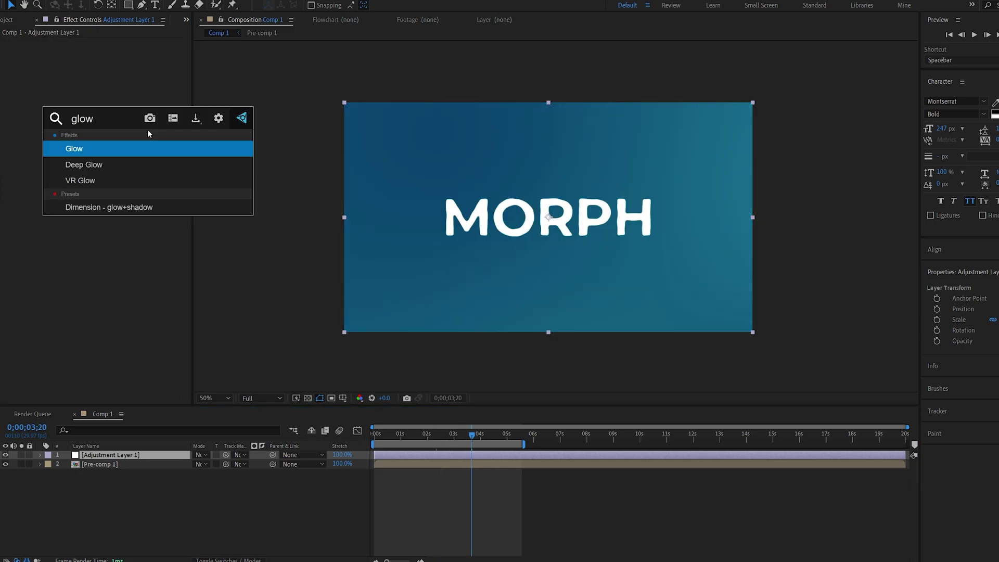
pyautogui.press('Return')
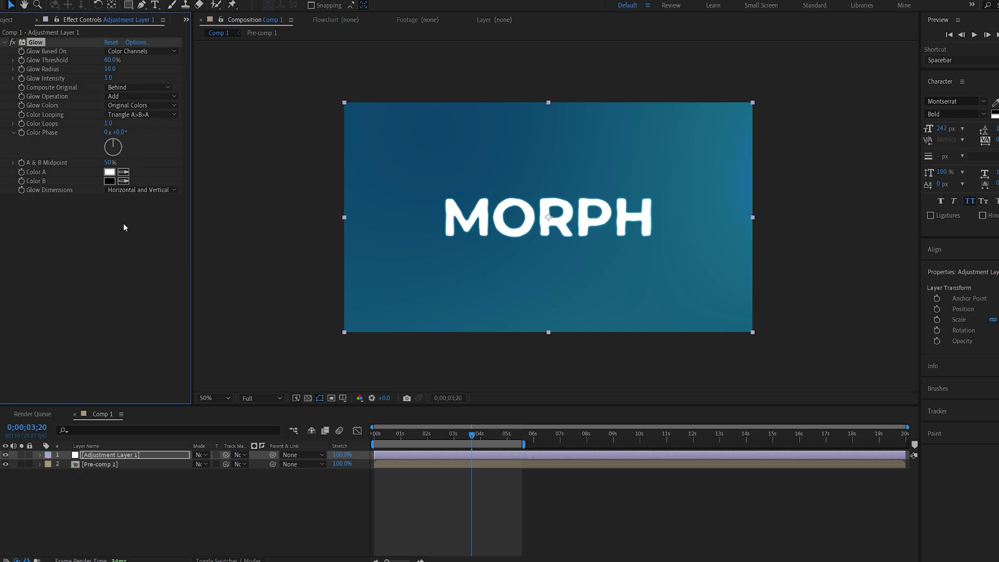
pyautogui.click(136, 71)
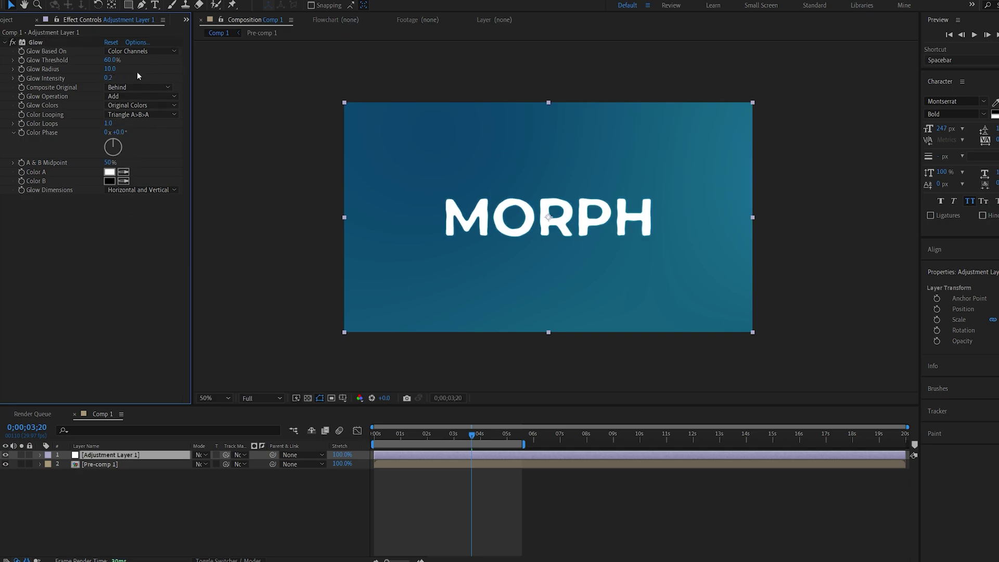
pyautogui.click(110, 71)
pyautogui.write('20')
pyautogui.press('Return')
# - Duplicate the Glow as Glow 2 (radius 200) and Glow 3 (radius 500), then preview
pyautogui.click(36, 45)
pyautogui.hotkey('ctrl', 'd')
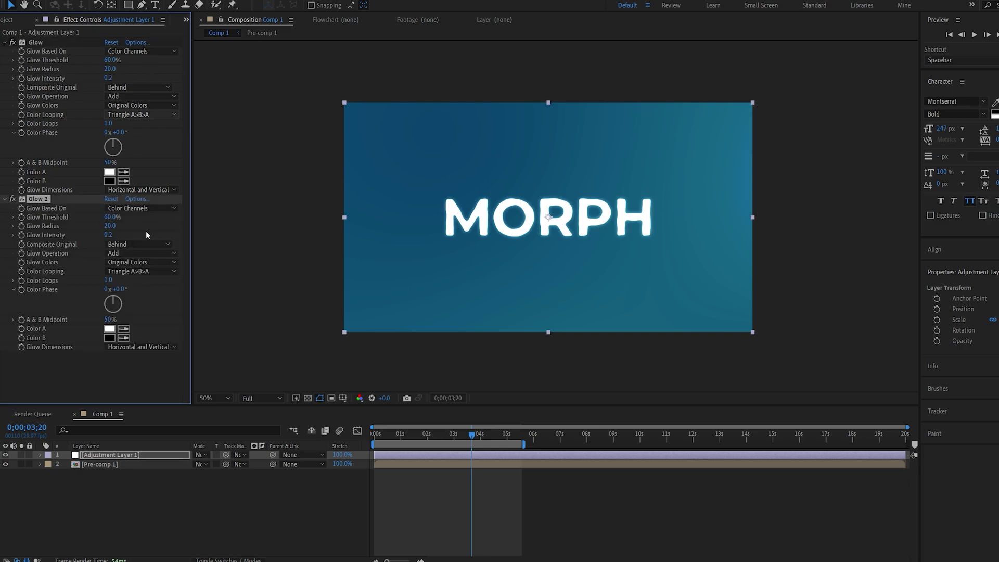
pyautogui.click(110, 227)
pyautogui.write('200')
pyautogui.press('Return')
pyautogui.click(43, 198)
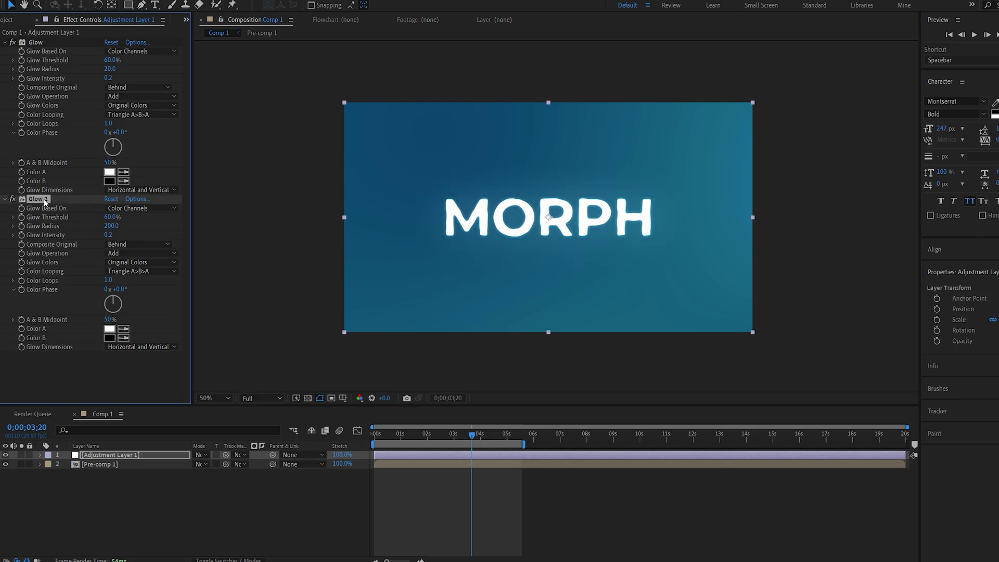
pyautogui.hotkey('ctrl', 'd')
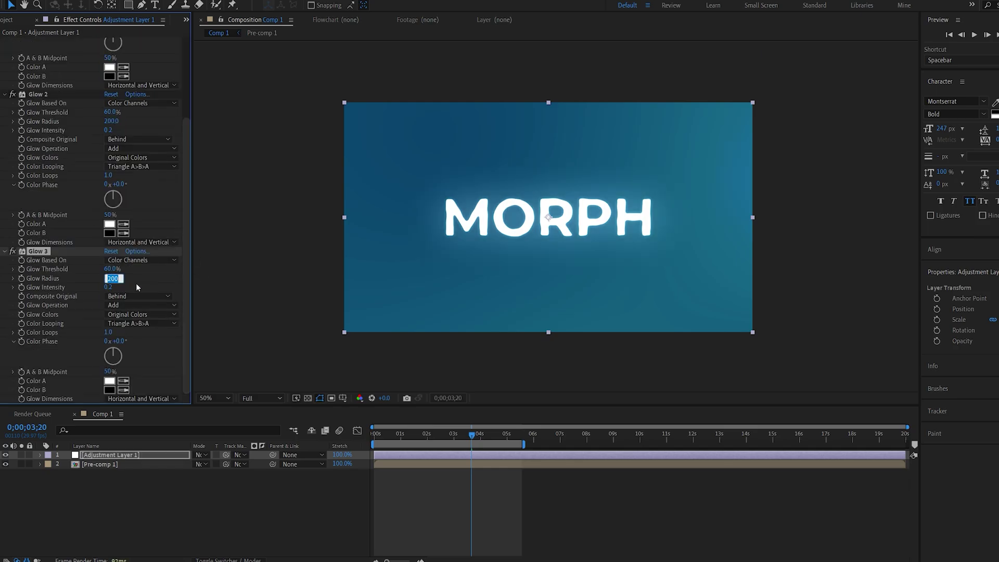
pyautogui.write('500')
pyautogui.press('Return')
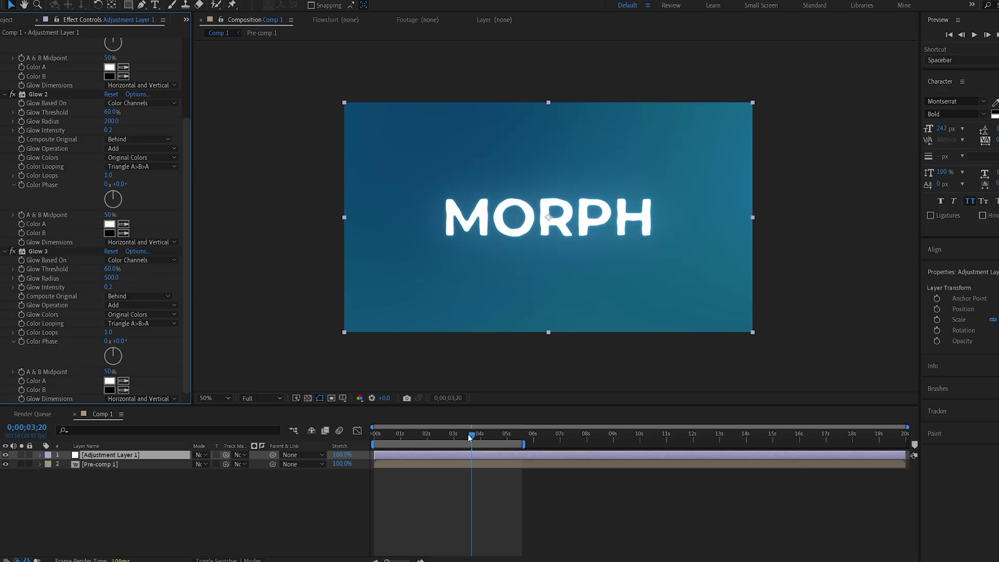
pyautogui.moveTo(469, 437); pyautogui.dragTo(378, 440)
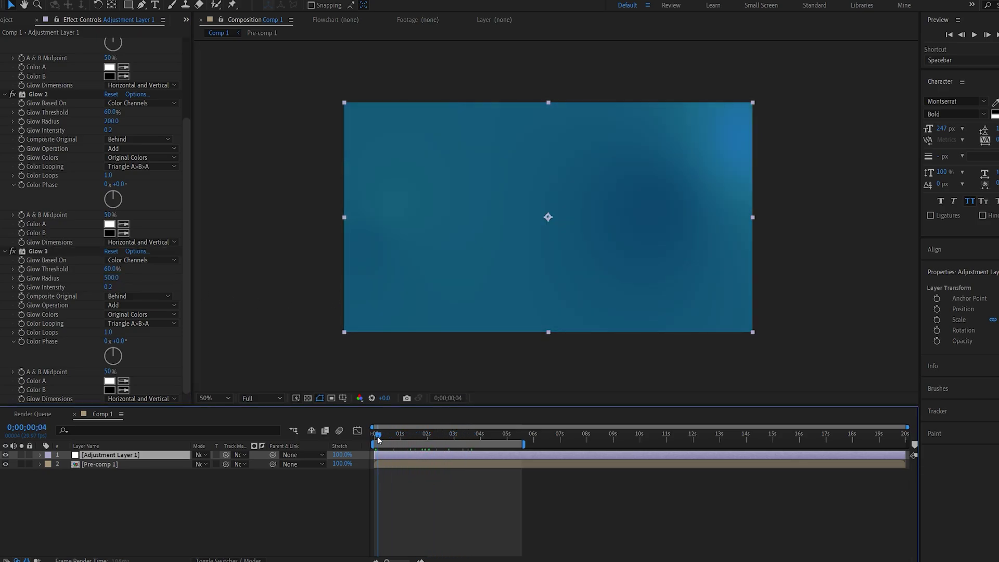
pyautogui.press('space')
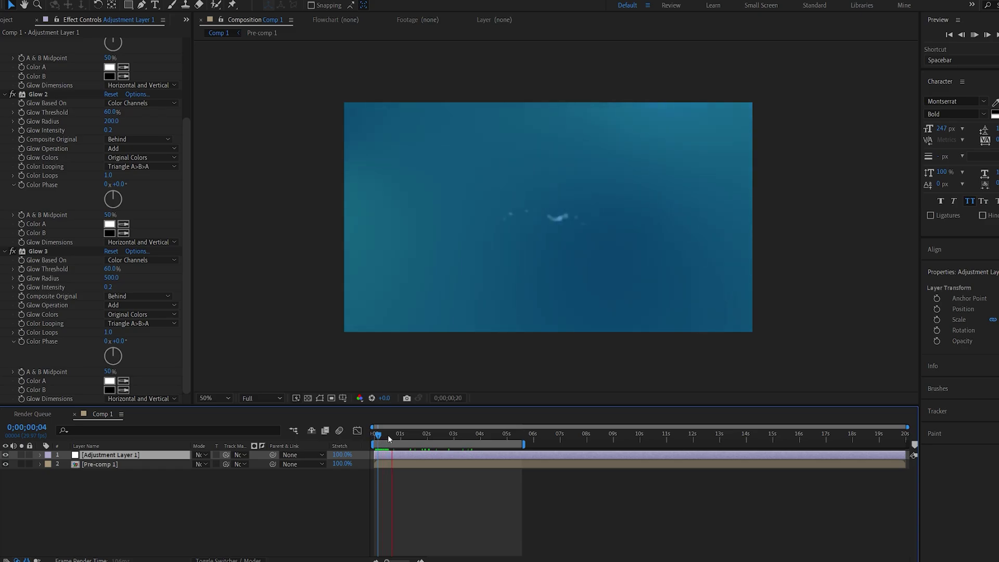
# - Stop playback and apply the Noise effect to Pre-comp 1
pyautogui.press('space')
pyautogui.hotkey('ctrl', 'Down')
pyautogui.hotkey('ctrl', 'space')
pyautogui.write('noi')
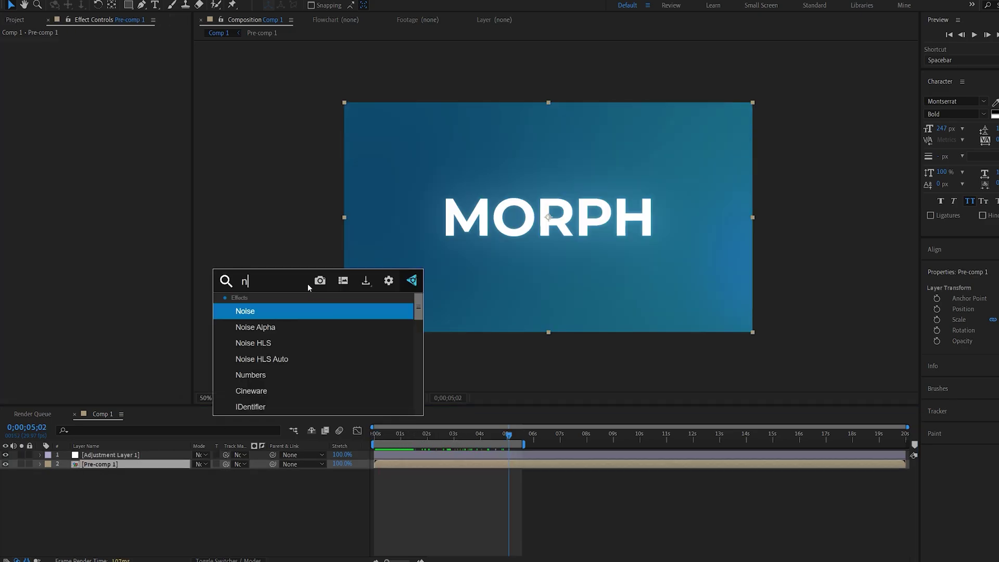
pyautogui.click(267, 313)
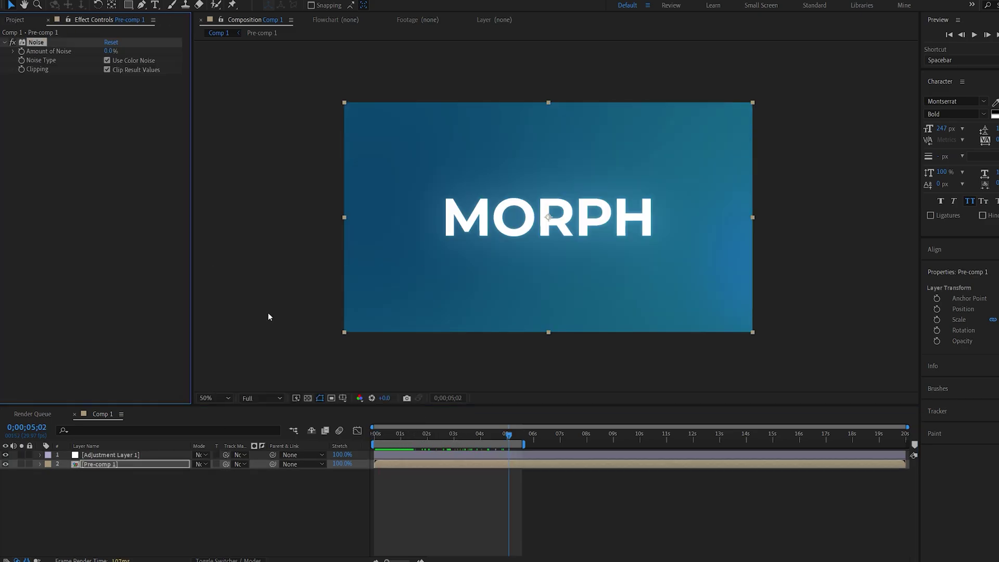
# - Set Amount of Noise to 15% and zoom in to inspect the grain
pyautogui.press('/')
pyautogui.click(109, 51)
pyautogui.write('15')
pyautogui.press('Return')
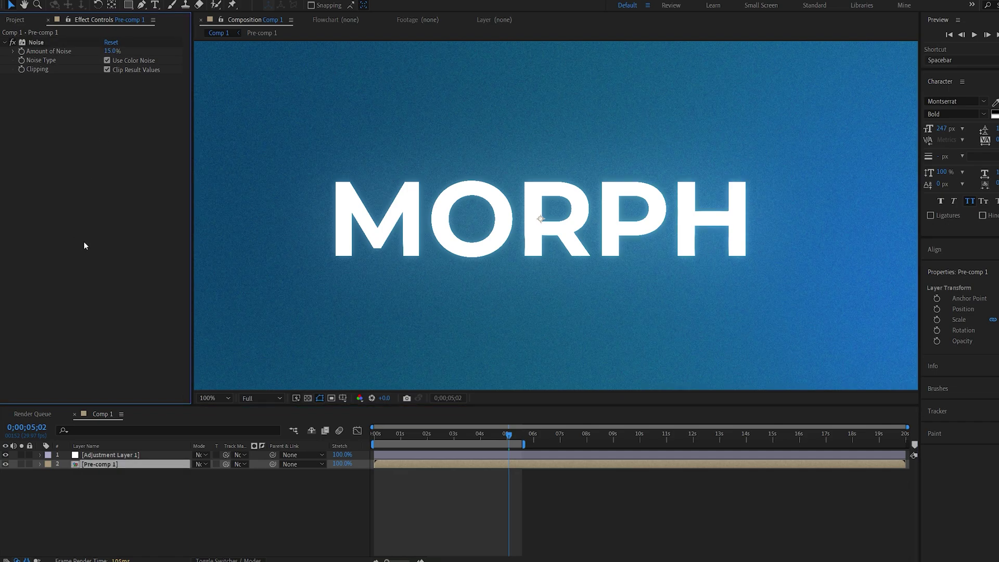
pyautogui.hotkey('shift', '/')
pyautogui.press('/')
pyautogui.hotkey('shift', '/')
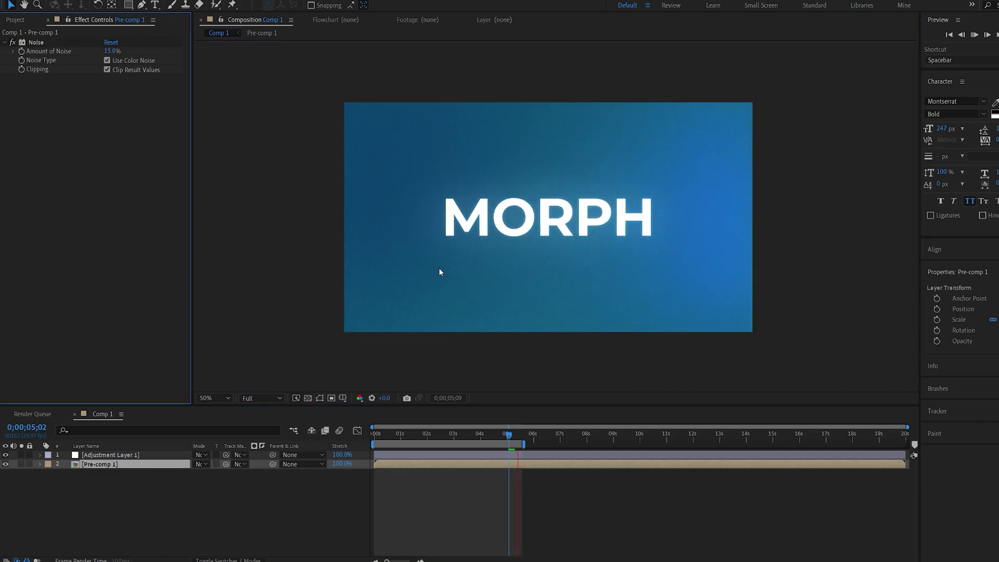